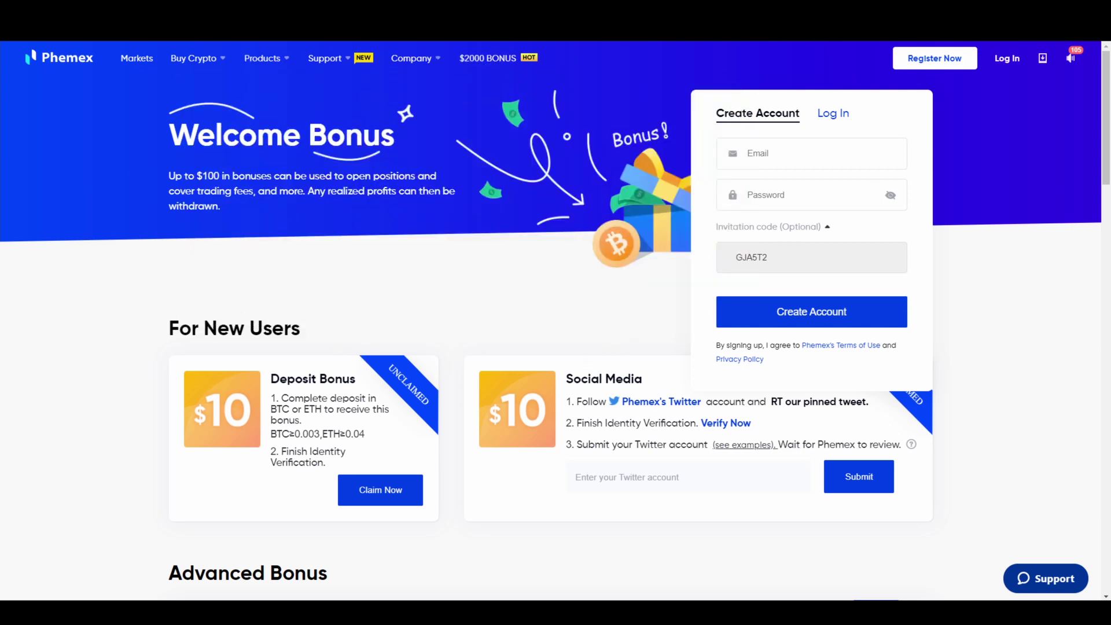
Review the new-user, advanced and trading bonus offers, plus the invitation code field in the account sign-up form.
drag(182, 176, 385, 176)
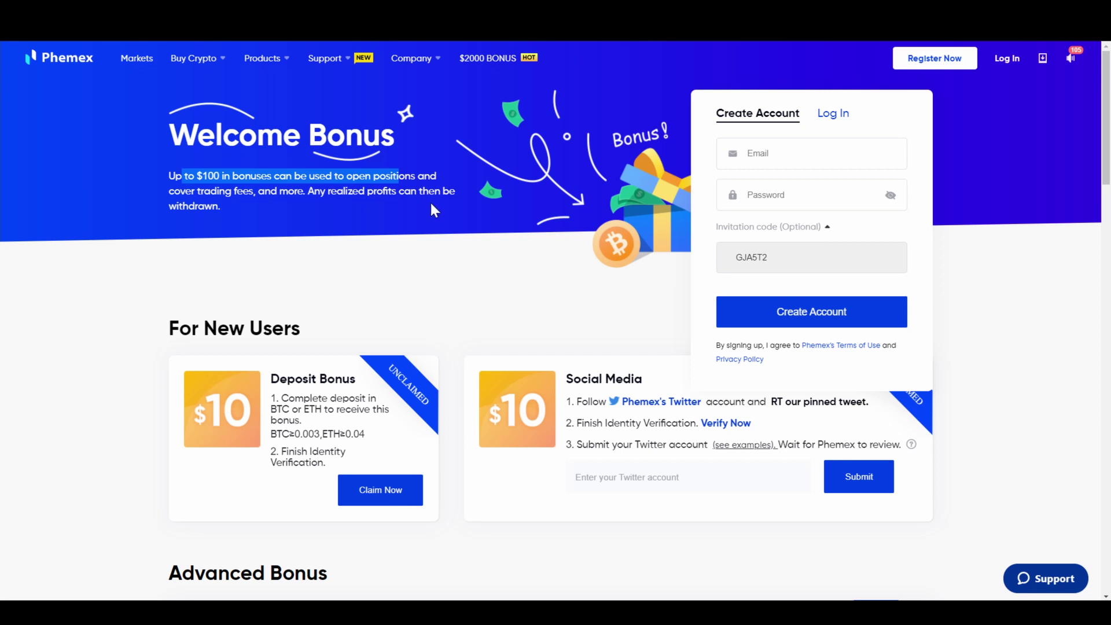
scroll(433, 209, down, 5)
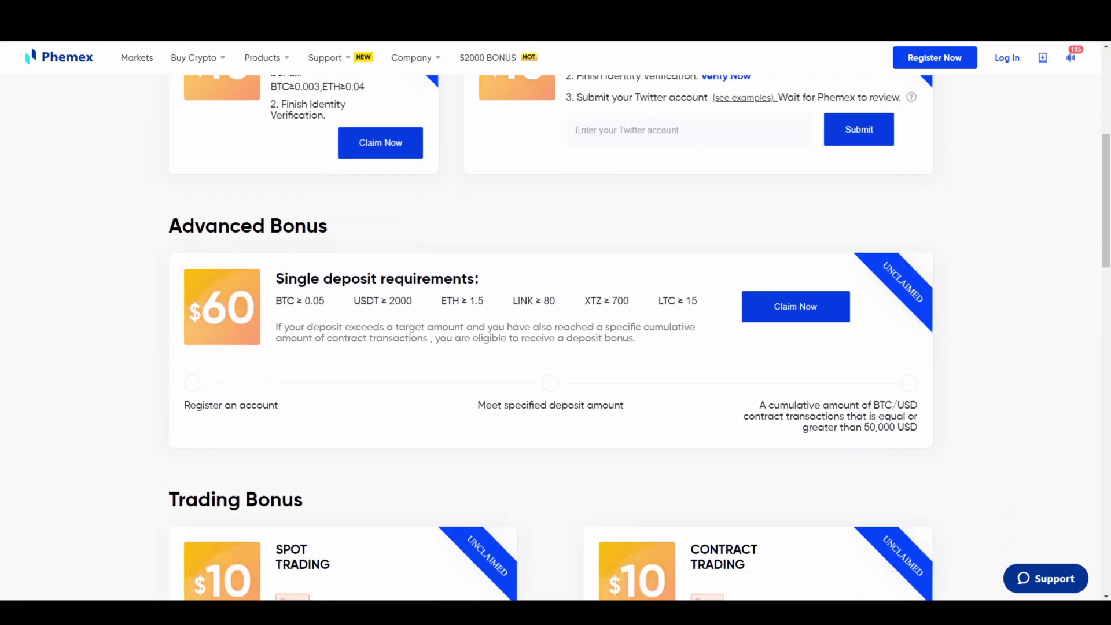
scroll(428, 318, down, 1)
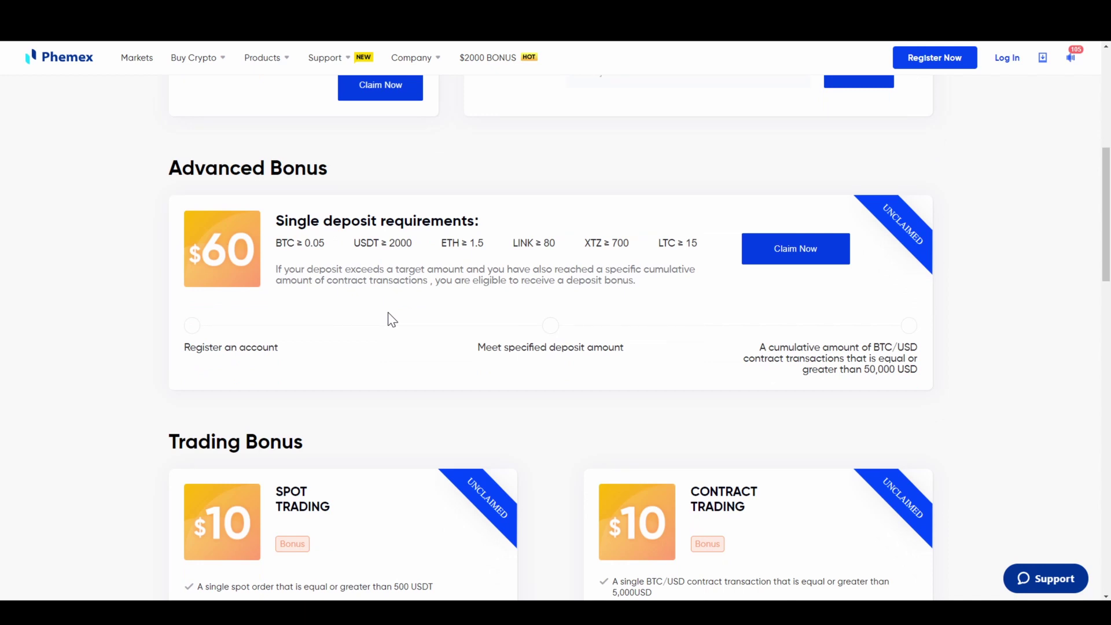
scroll(393, 319, down, 4)
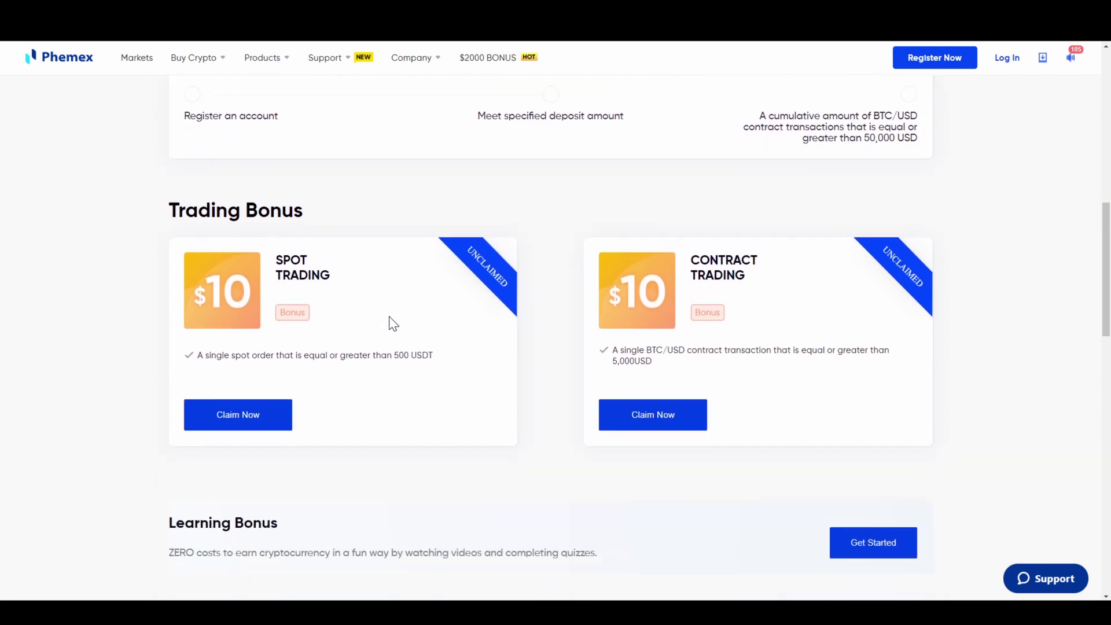
scroll(388, 317, down, 4)
scroll(365, 318, up, 8)
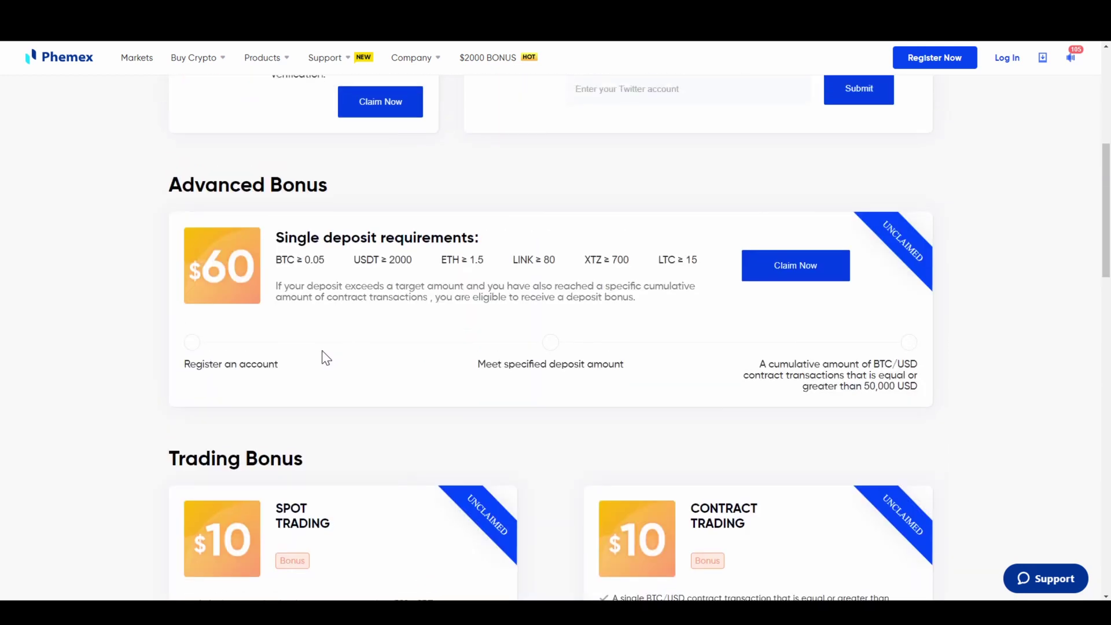
scroll(405, 351, up, 7)
scroll(363, 429, down, 4)
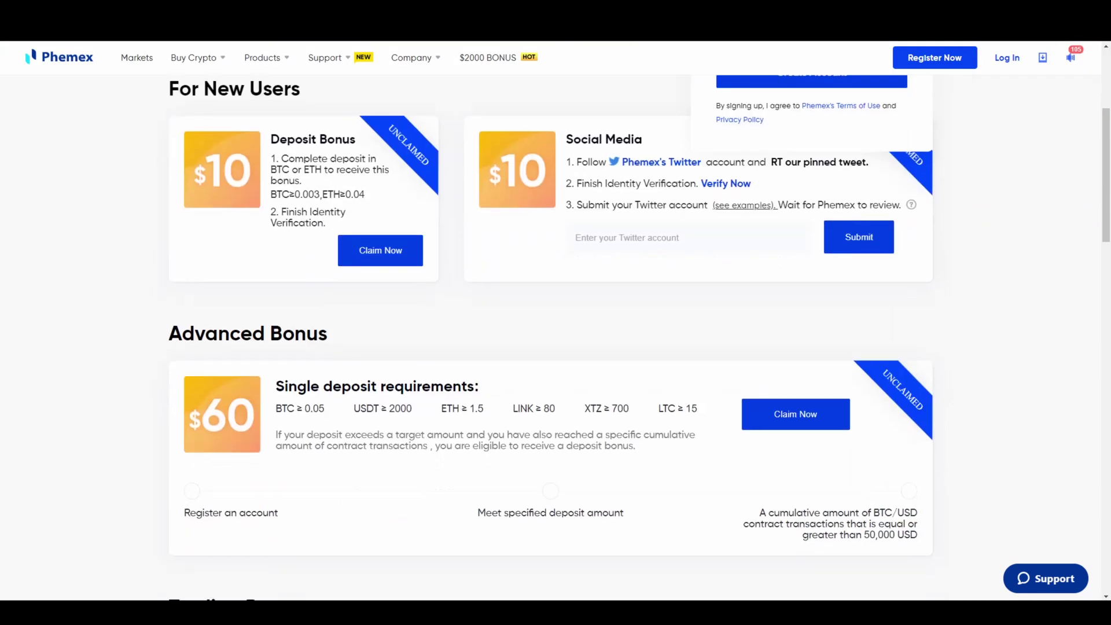
scroll(421, 401, up, 4)
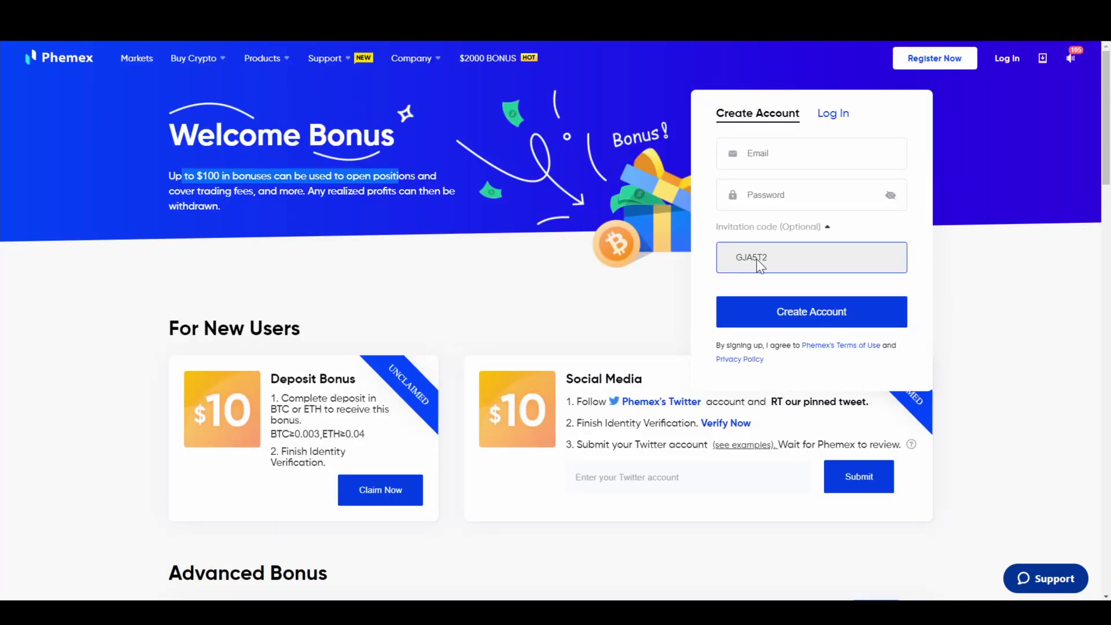
drag(768, 258, 754, 258)
click(533, 294)
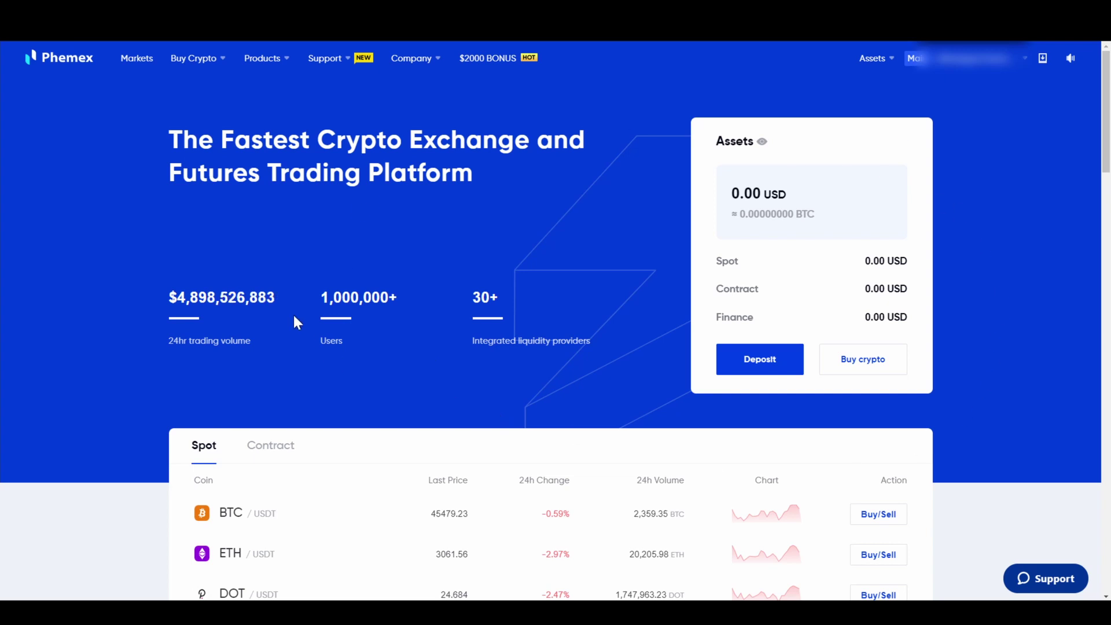
Compare the Spot and Contract market lists on the exchange's home page.
scroll(317, 251, down, 3)
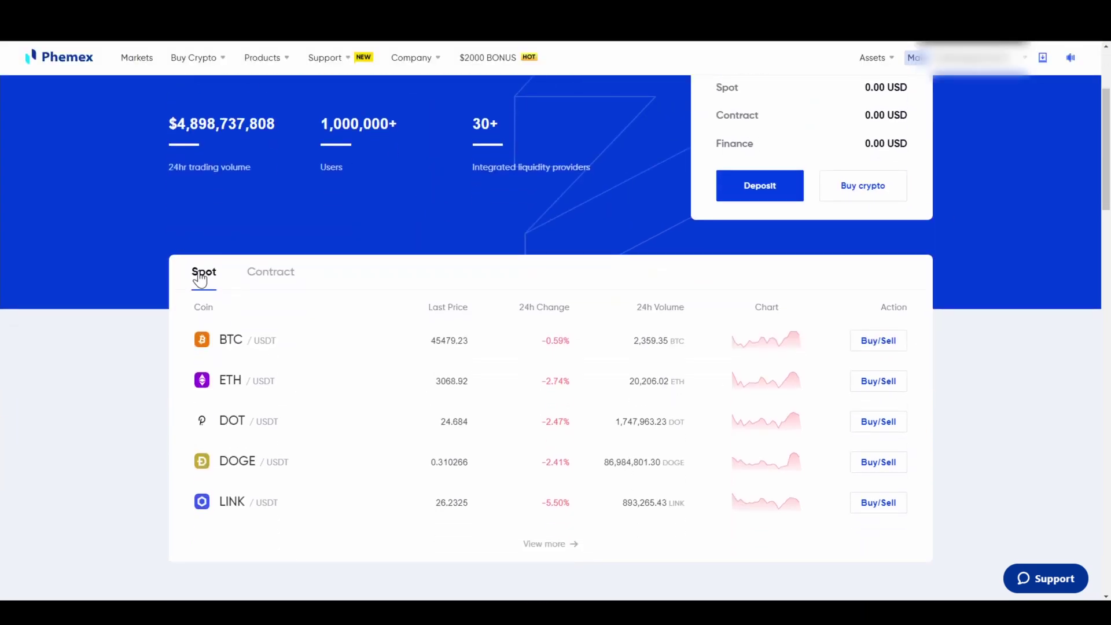
click(260, 280)
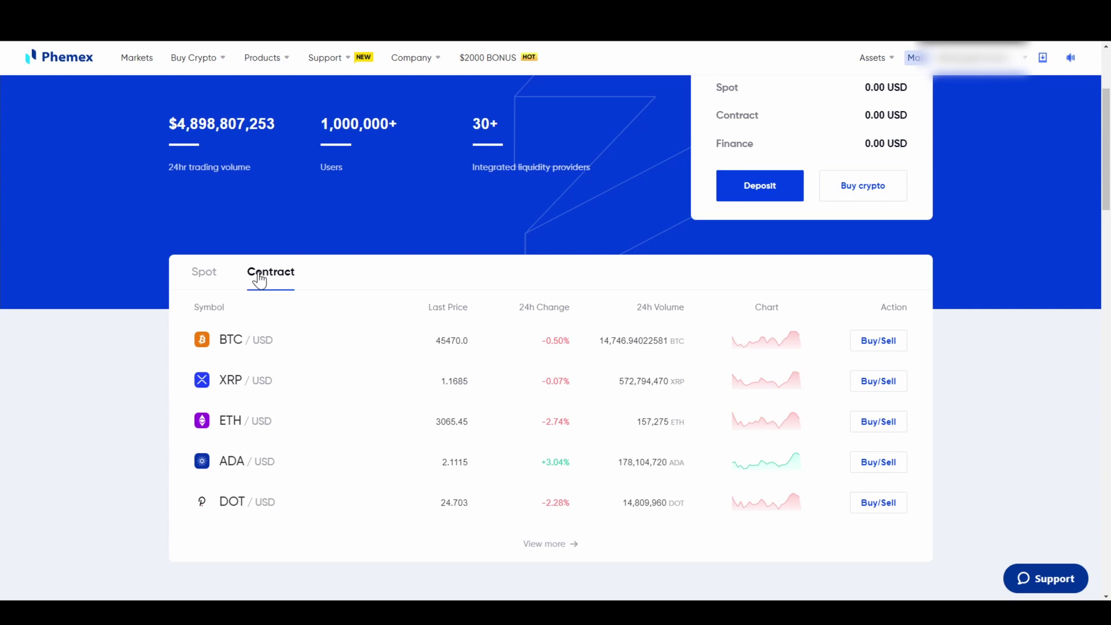
click(203, 278)
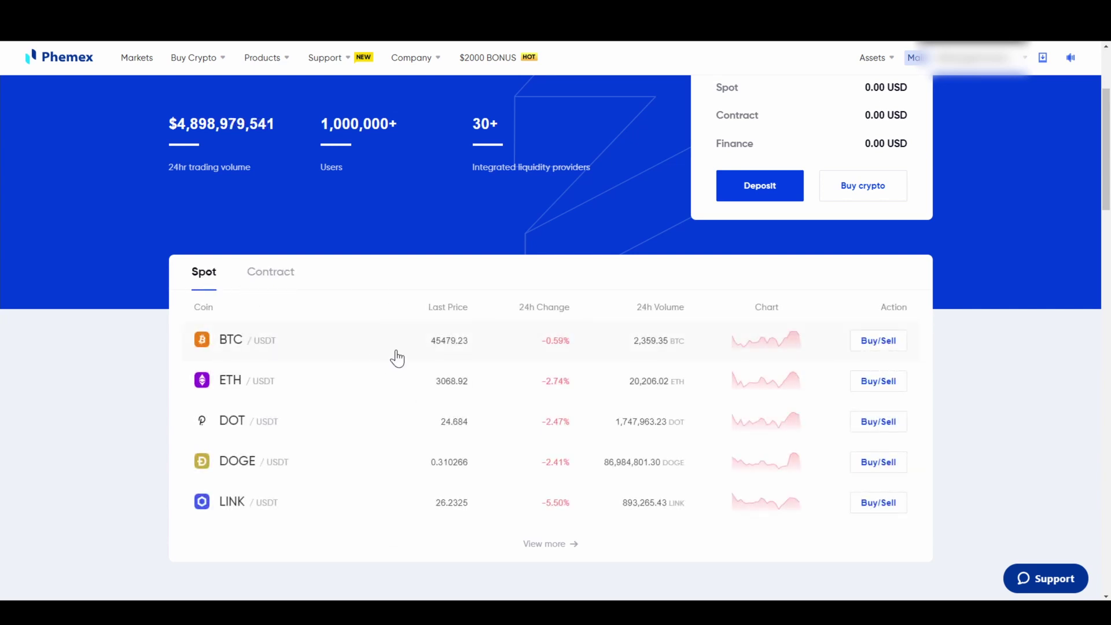
scroll(370, 292, up, 3)
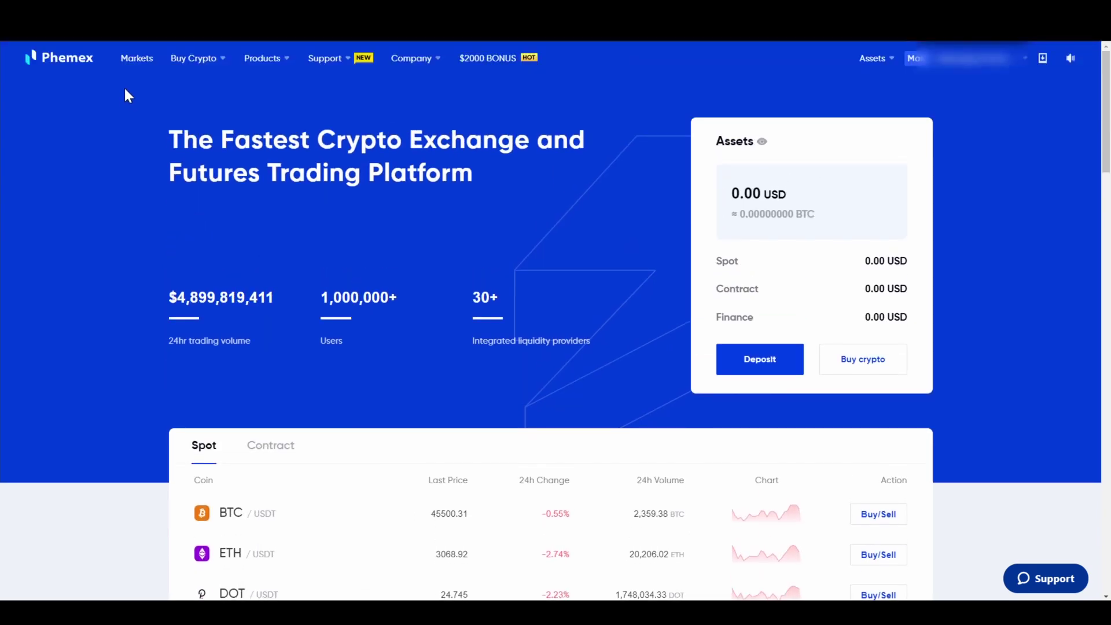
Open the Deposit page for the account's assets.
mouse_move(365, 63)
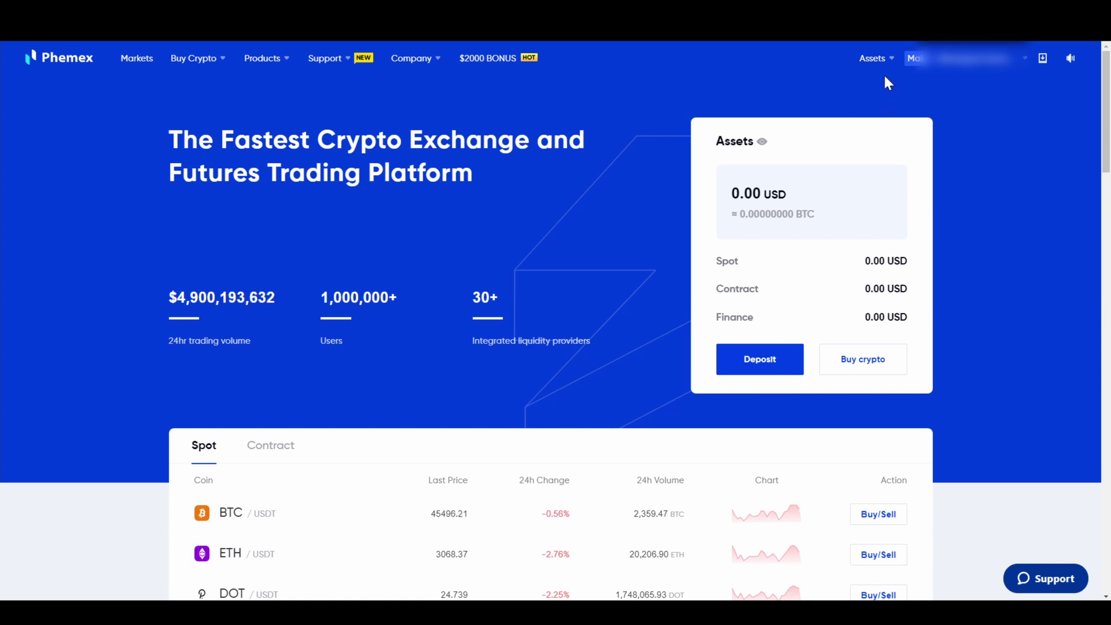
mouse_move(880, 70)
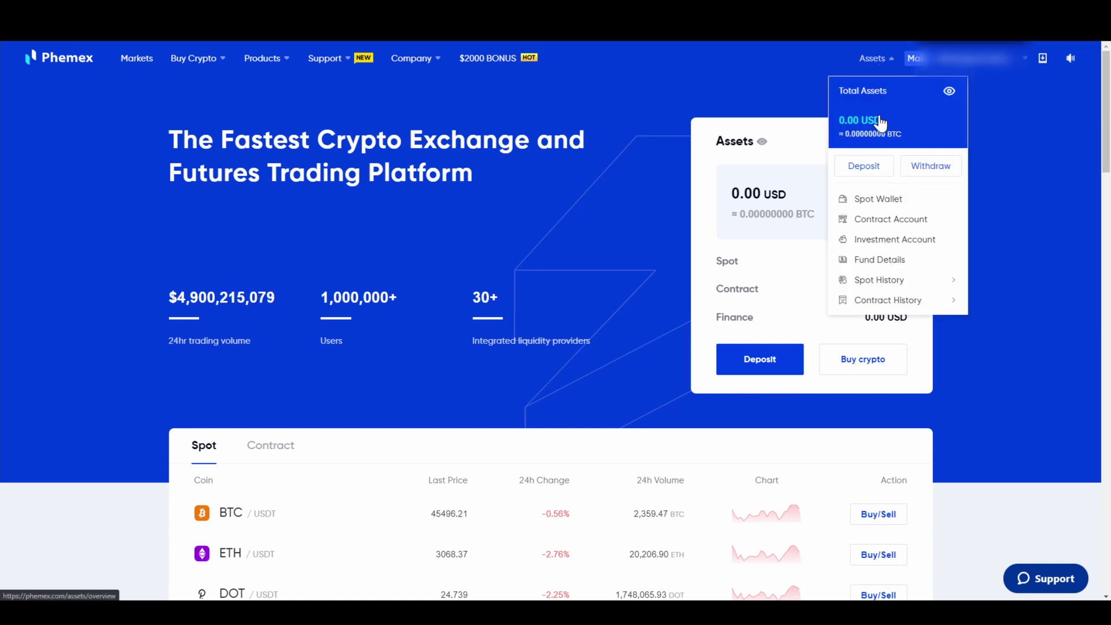
click(872, 168)
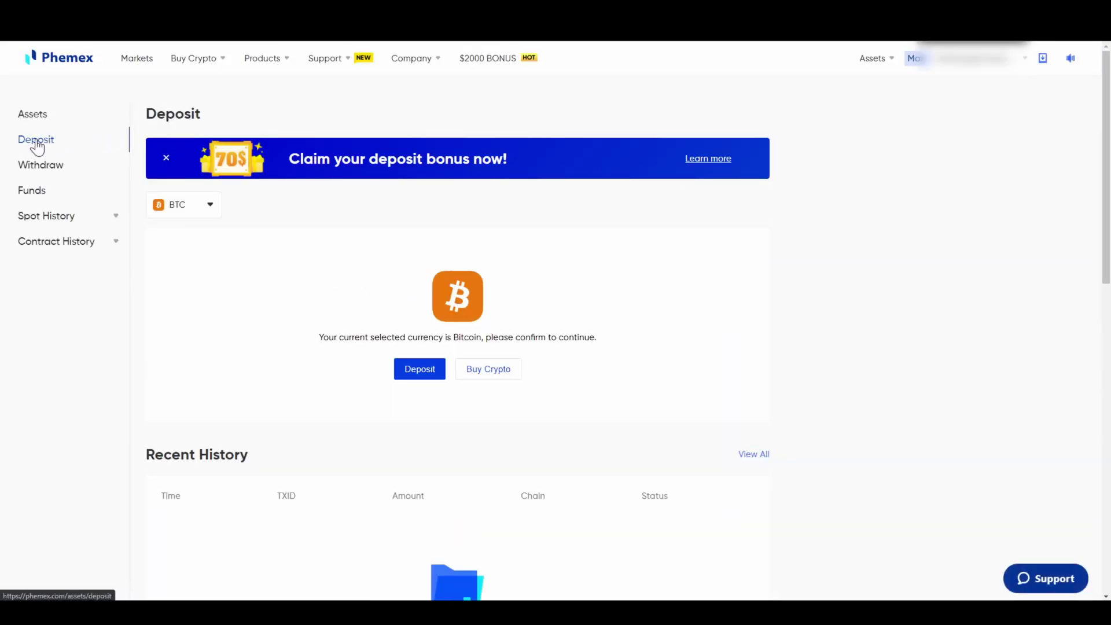
Browse the full list of coins available for deposit and keep BTC selected.
click(209, 205)
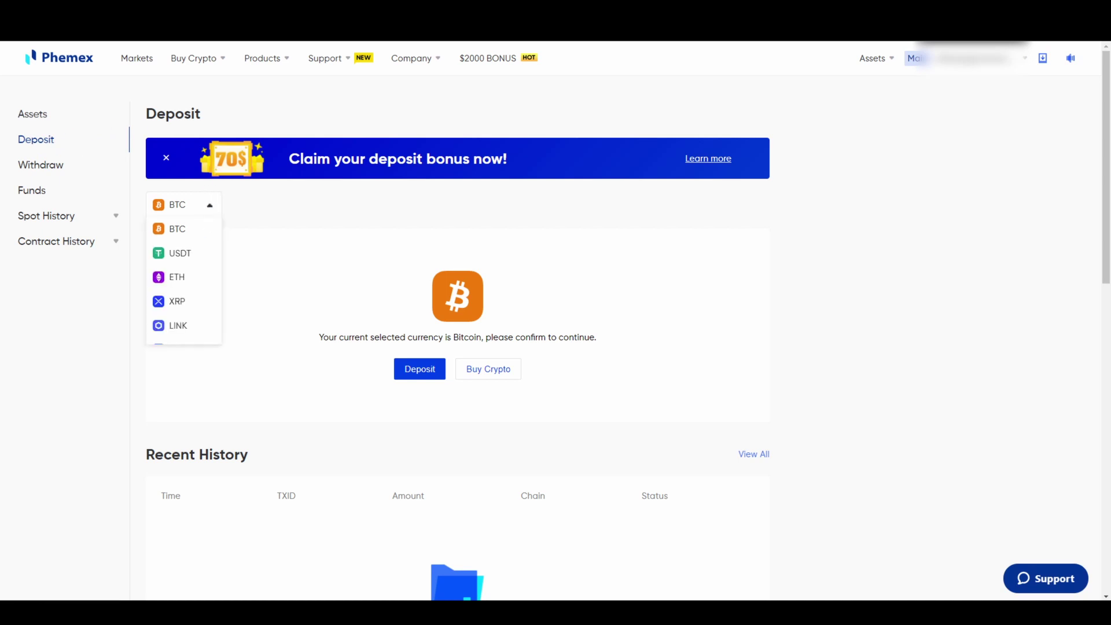
scroll(189, 300, down, 1)
scroll(188, 298, down, 8)
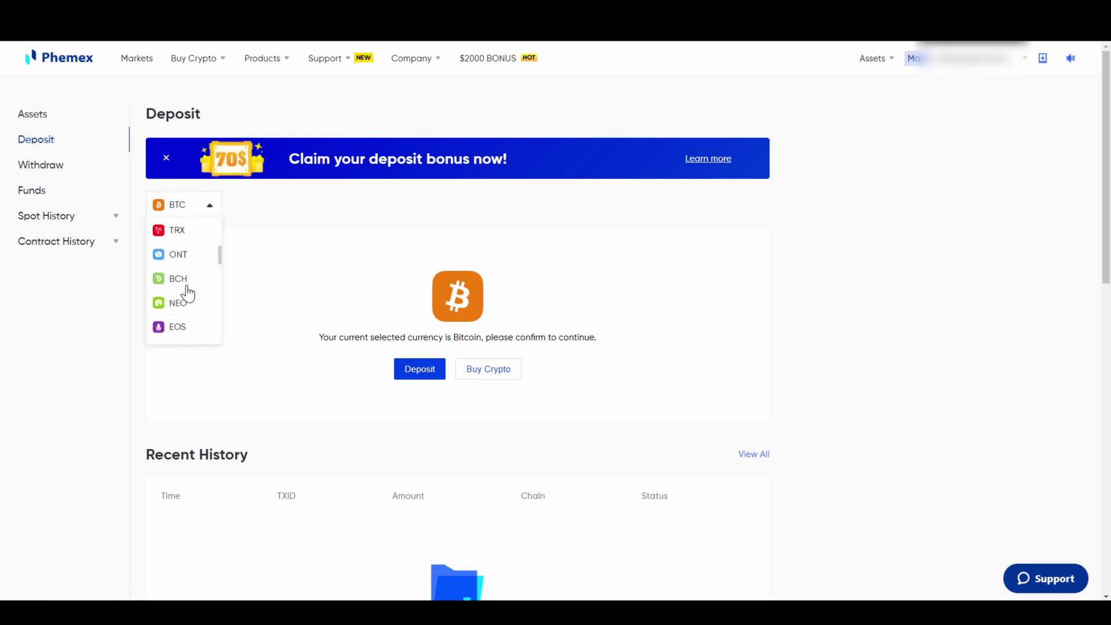
scroll(188, 296, down, 3)
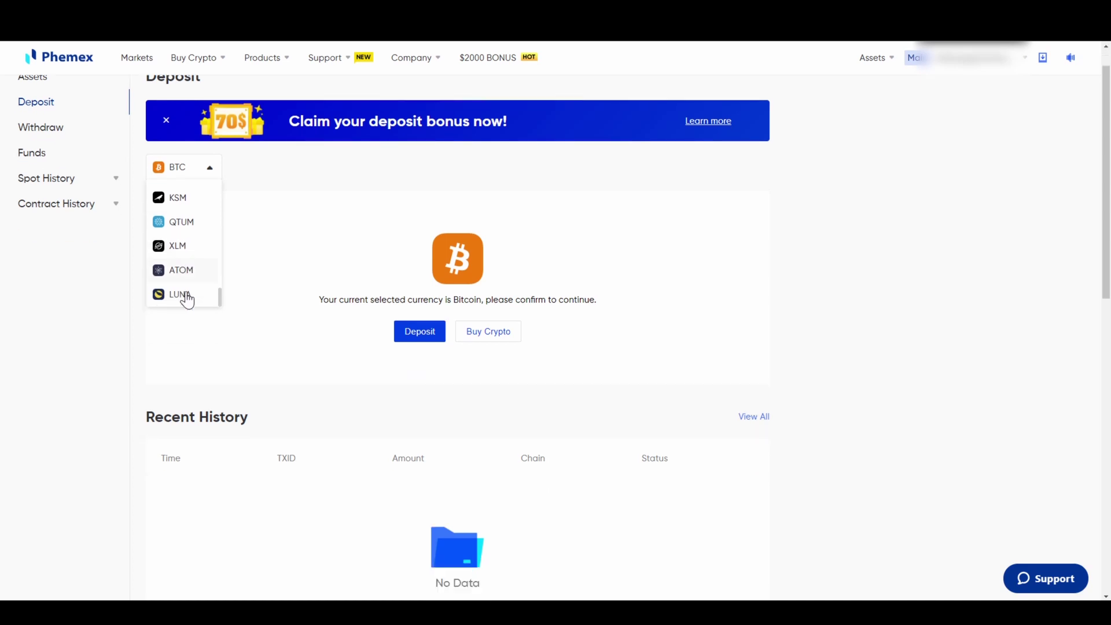
scroll(255, 261, up, 1)
scroll(202, 267, up, 10)
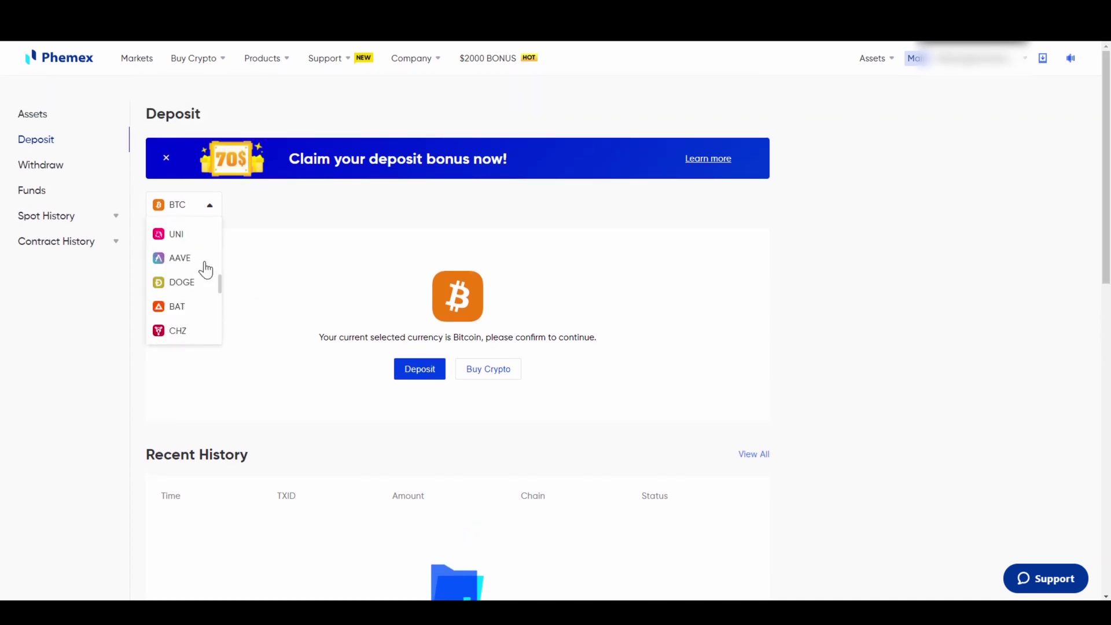
click(180, 231)
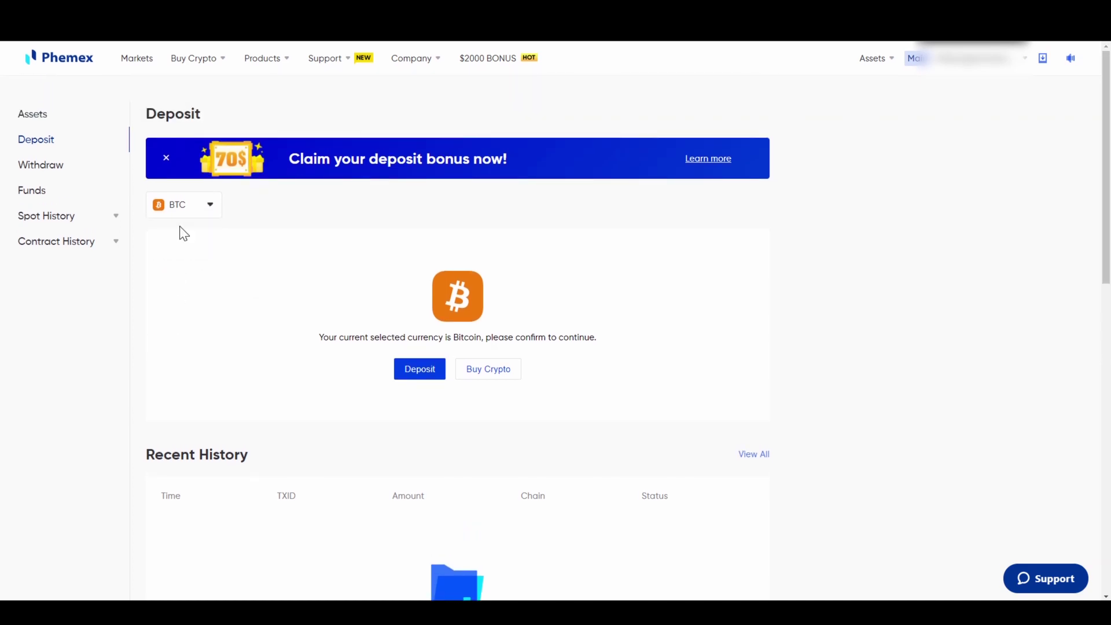
Choose BTC as the deposit currency and confirm it to show its deposit address.
click(203, 217)
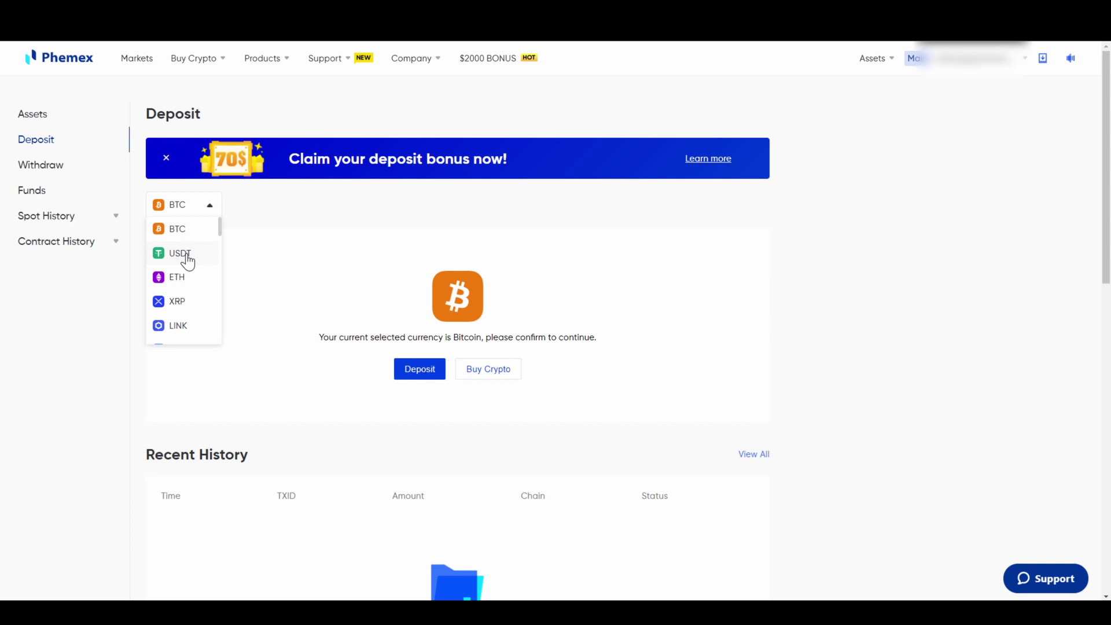
click(184, 231)
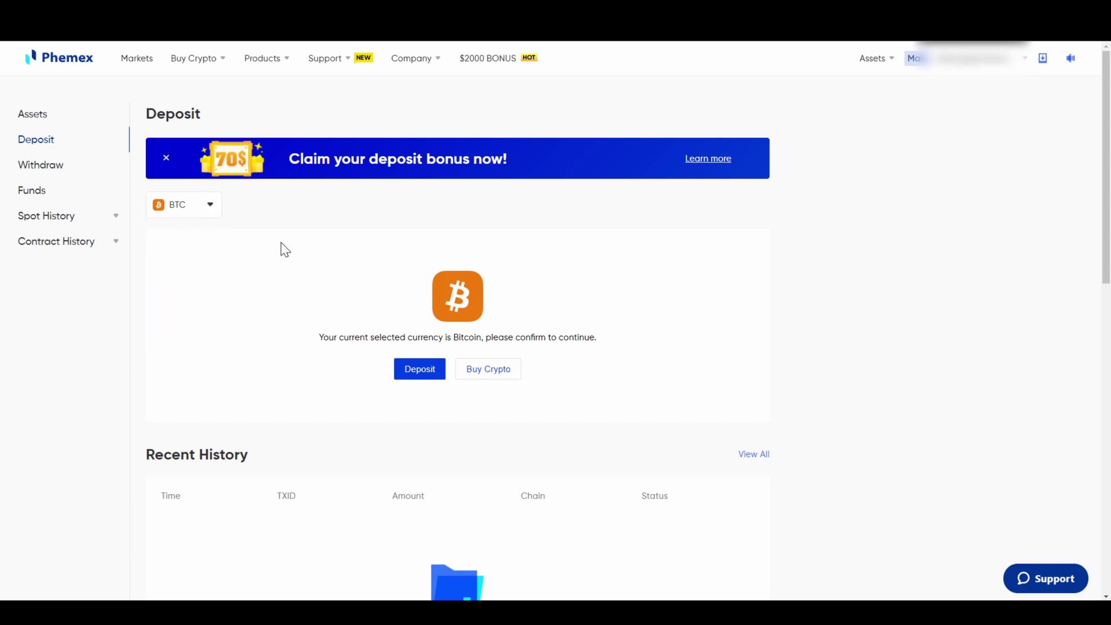
scroll(405, 301, down, 1)
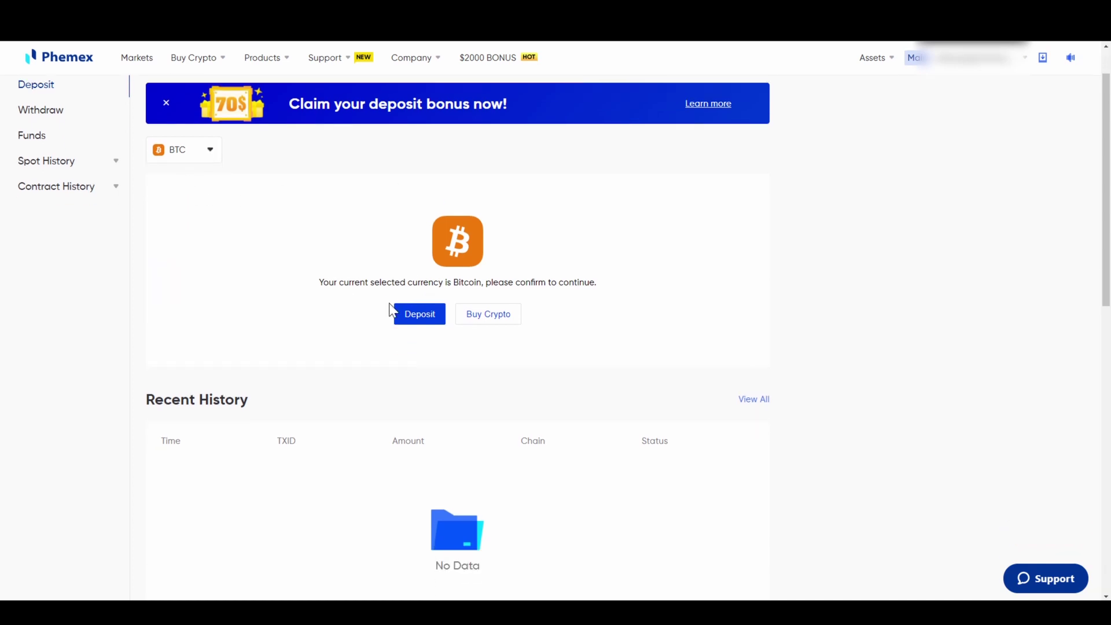
click(420, 312)
scroll(349, 343, up, 1)
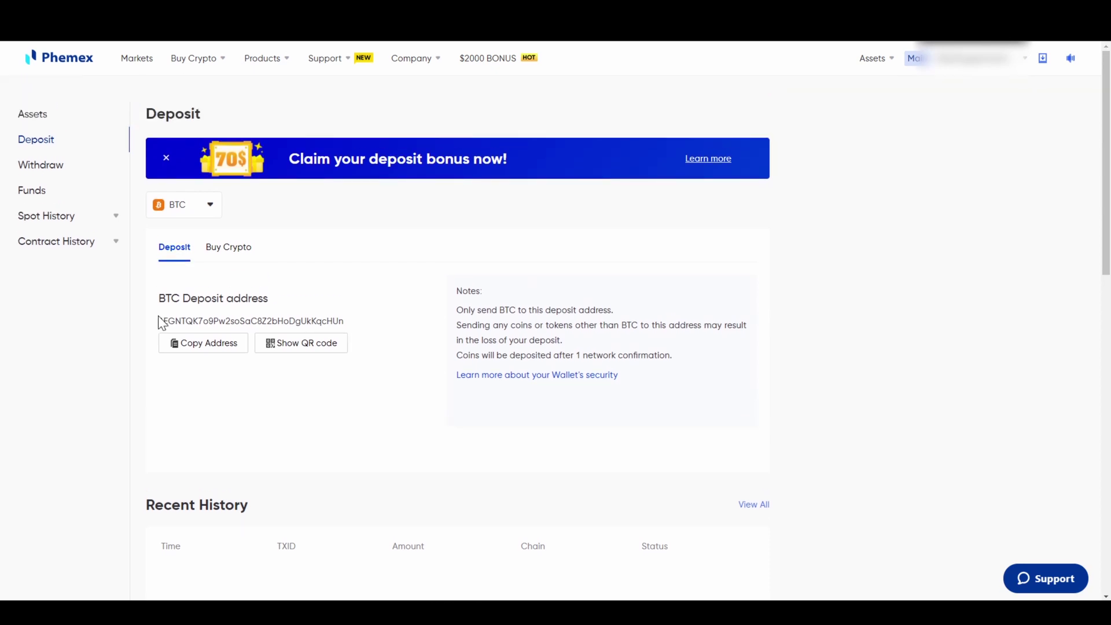
Highlight the BTC deposit address and copy it.
drag(159, 321, 340, 321)
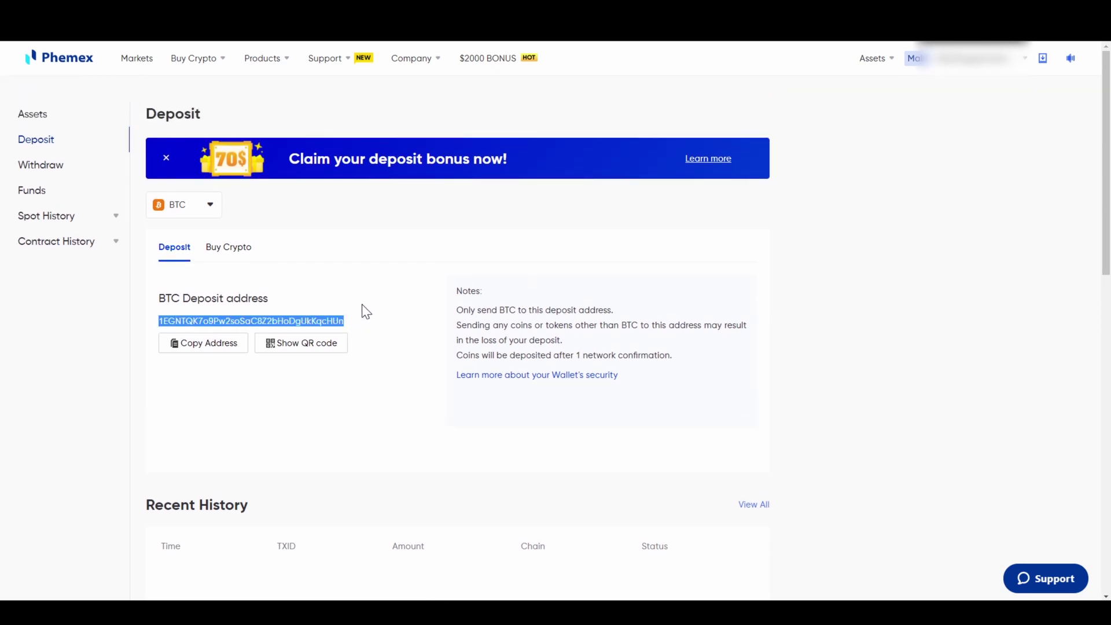
click(180, 349)
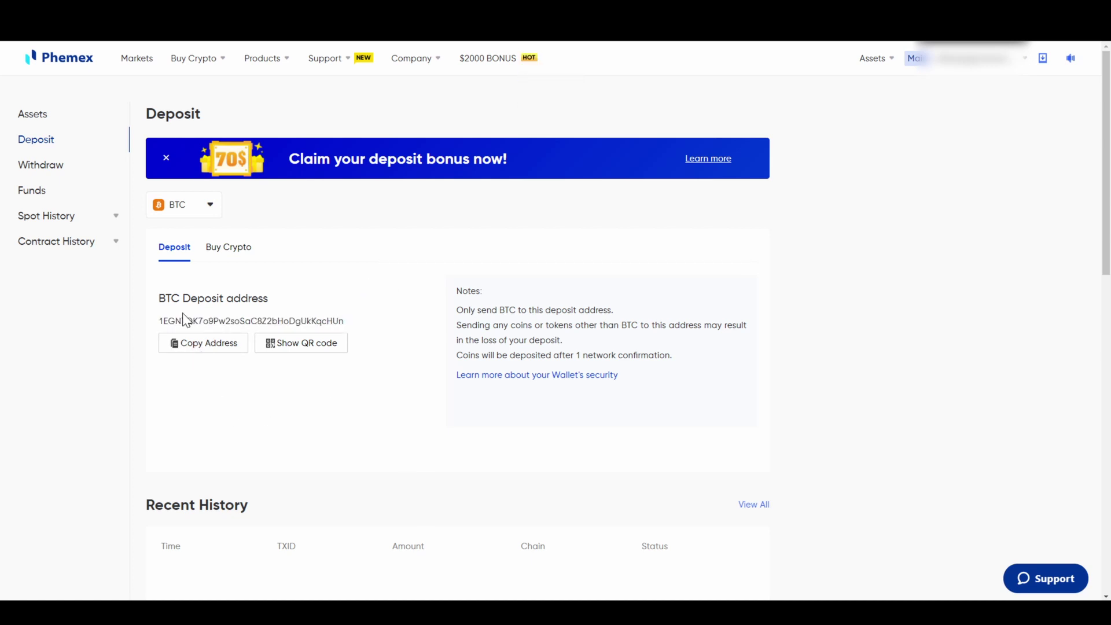
drag(163, 321, 349, 323)
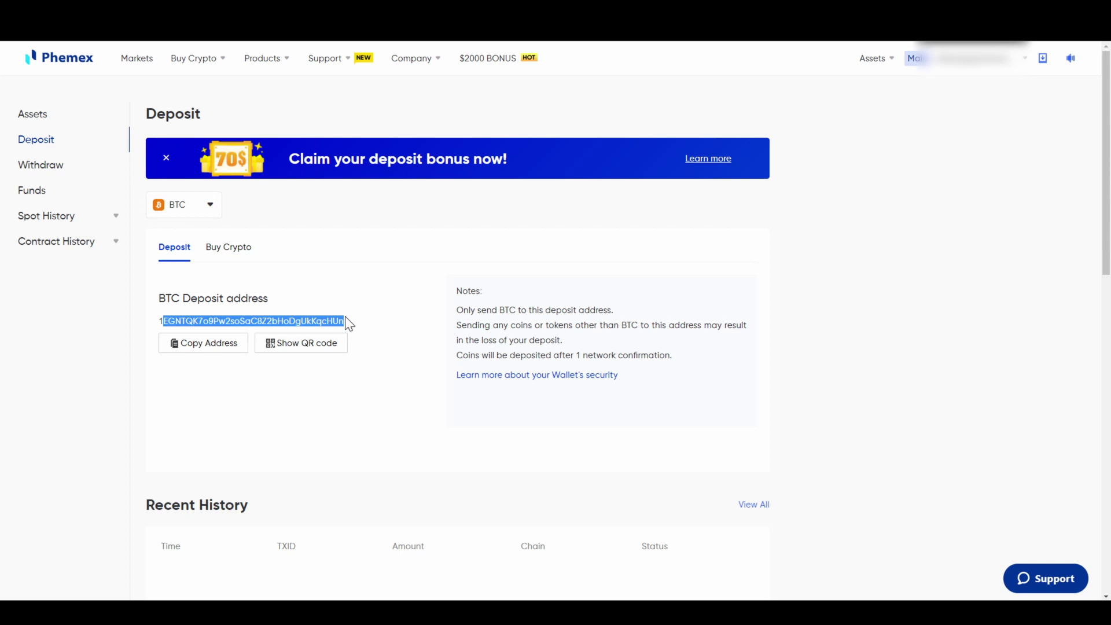
click(380, 307)
Check the deposit coin list without changing BTC, and view the Buy Crypto form with its payment details.
click(202, 209)
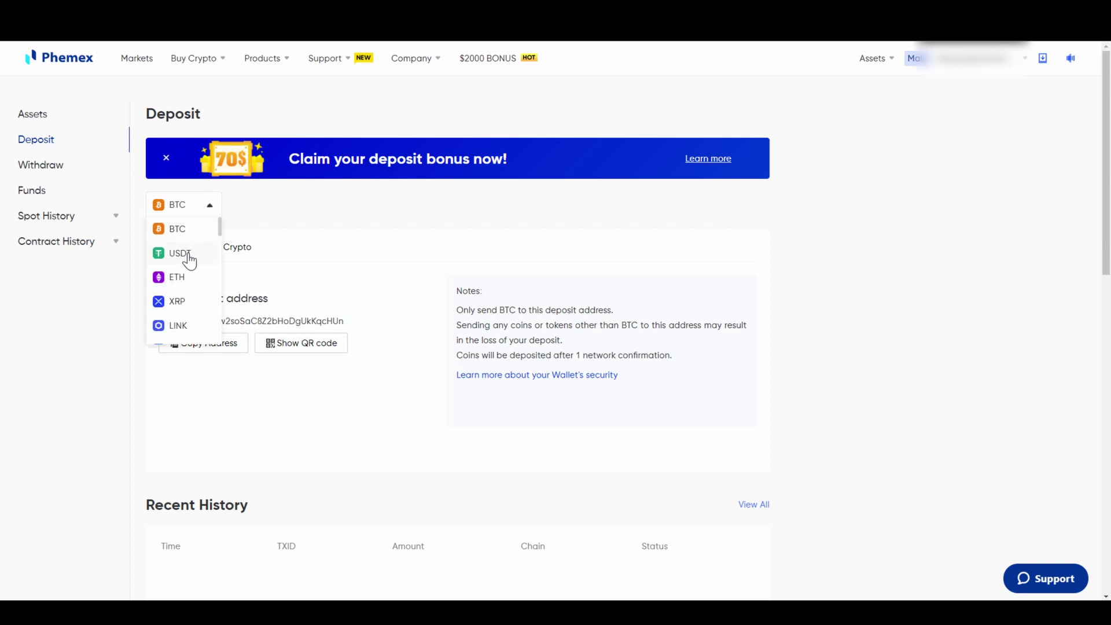
click(265, 217)
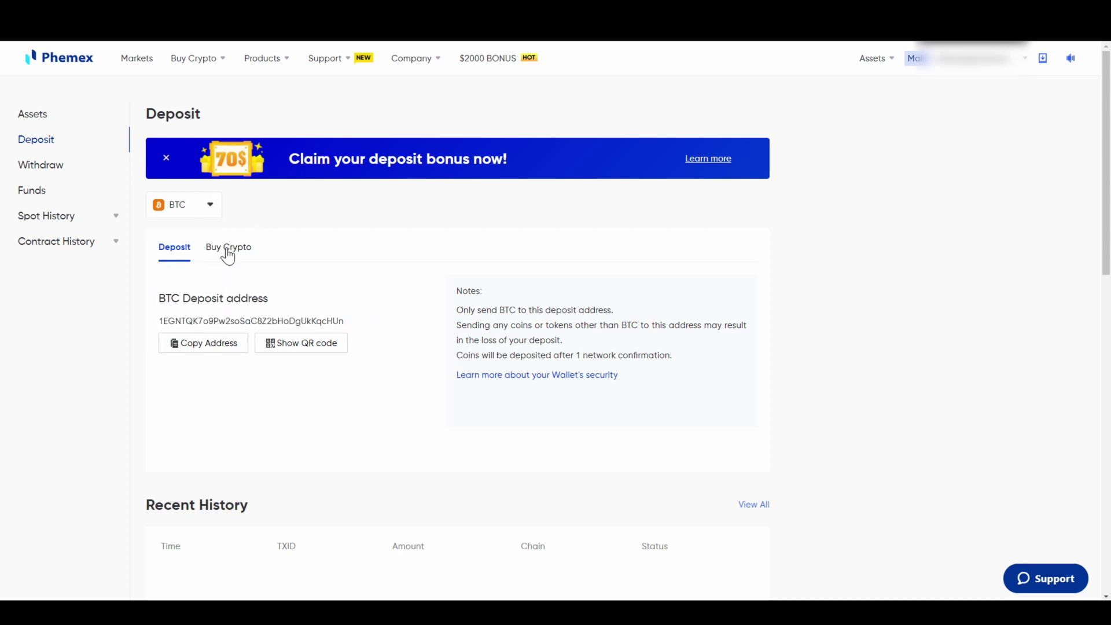
click(228, 252)
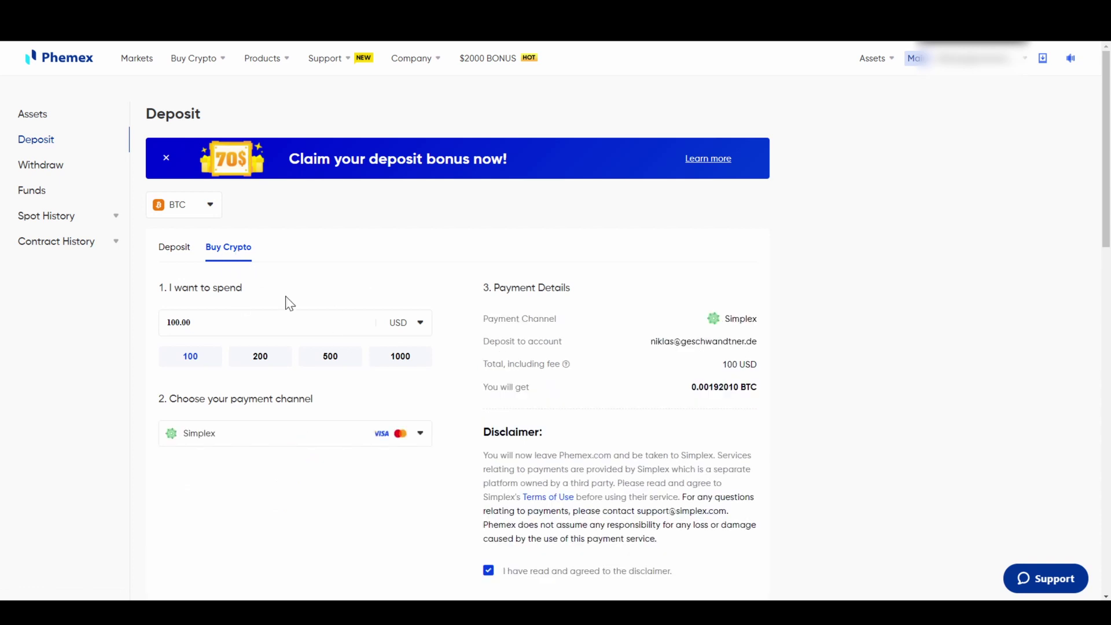
scroll(290, 303, down, 1)
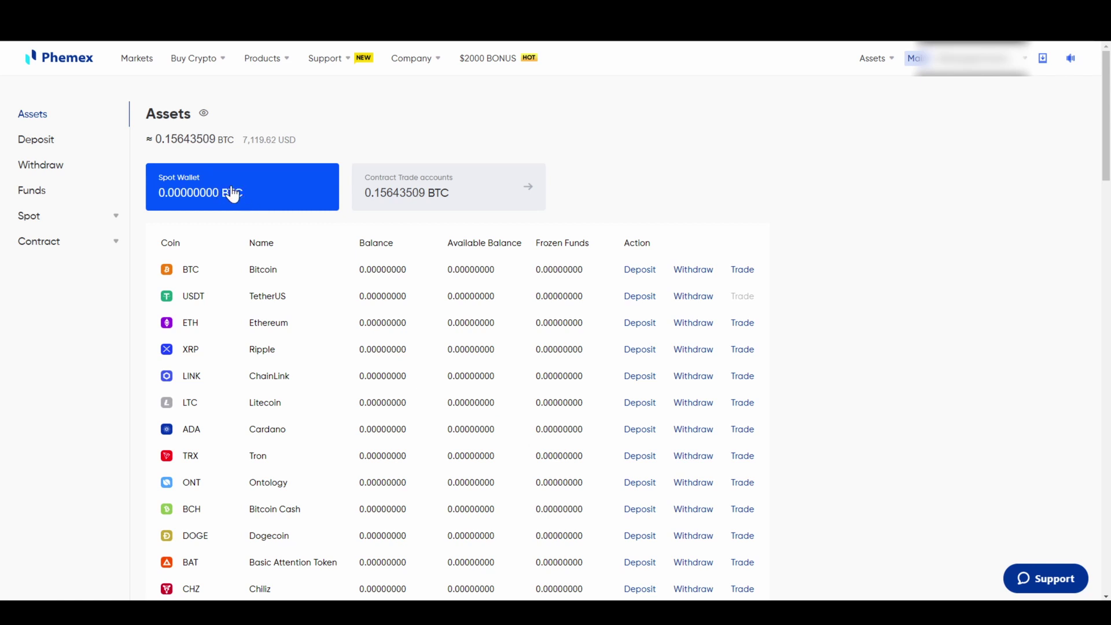
View the contract trade accounts and the form for funding the BTC trade account, then cancel without transferring anything.
click(407, 199)
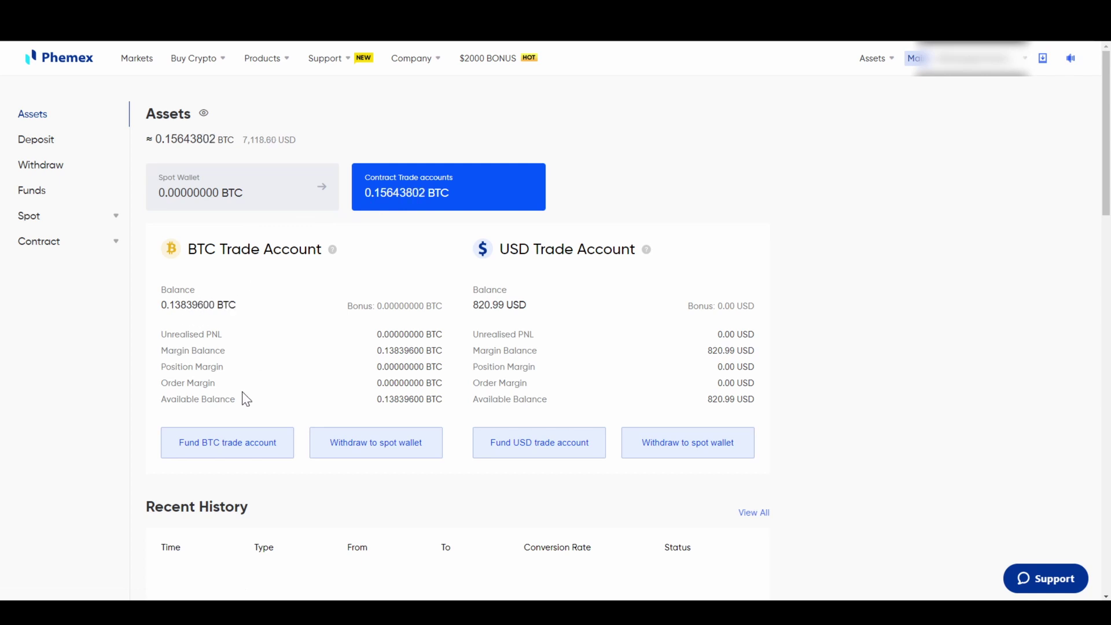
click(425, 211)
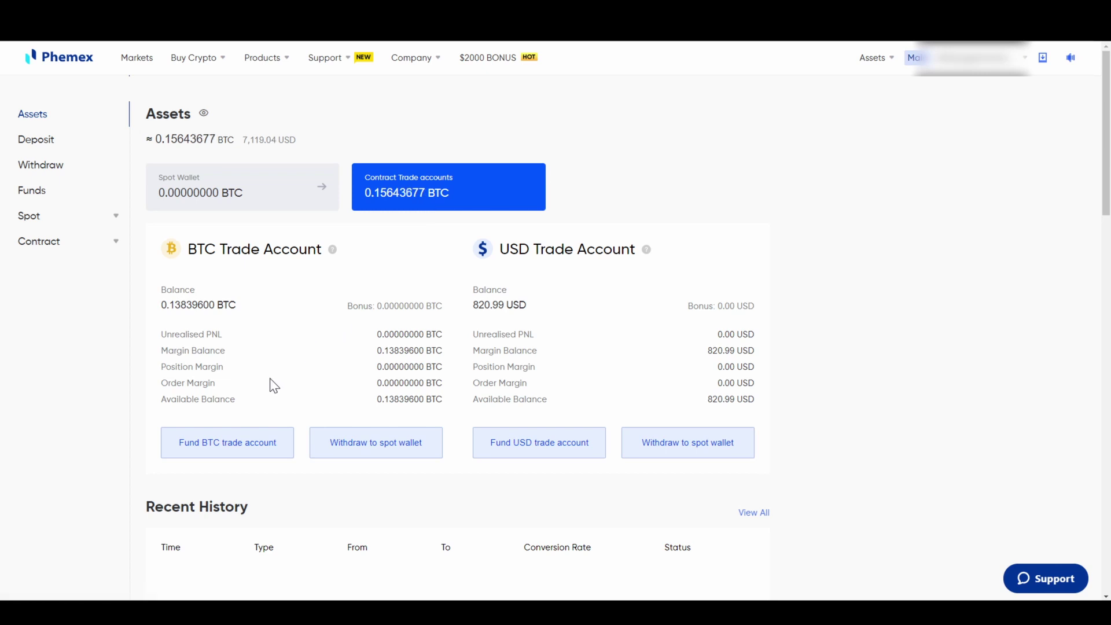
click(245, 443)
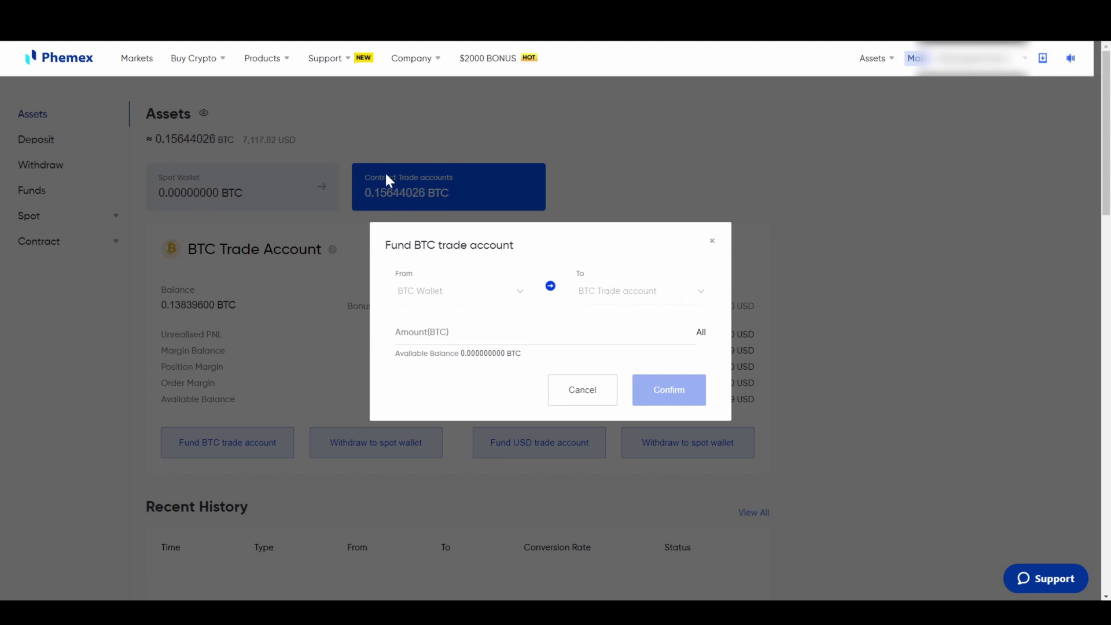
click(482, 347)
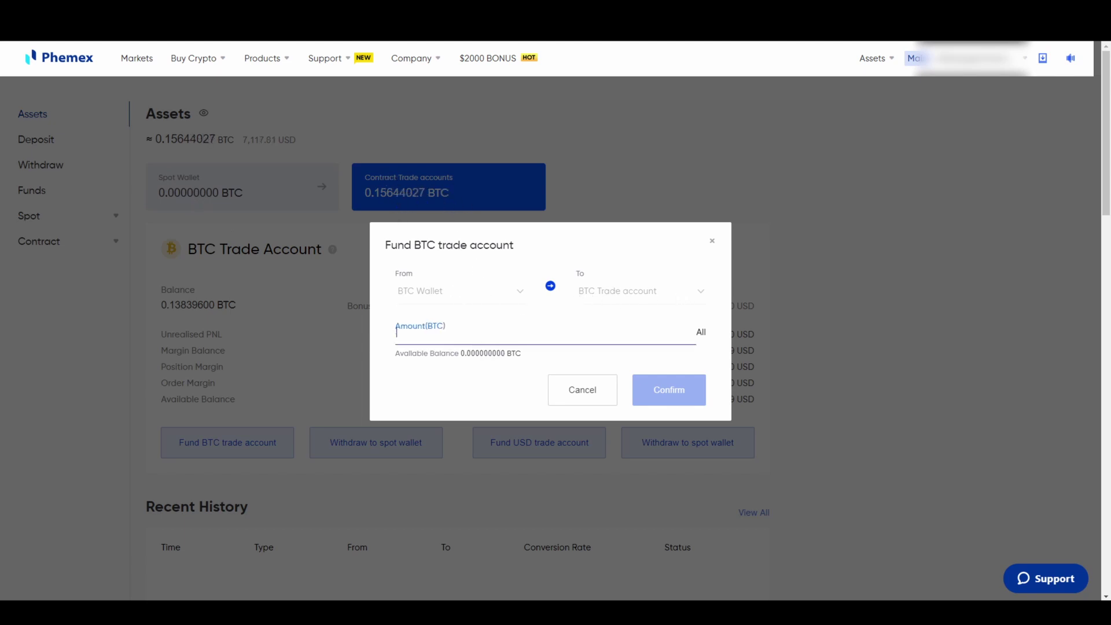
click(596, 398)
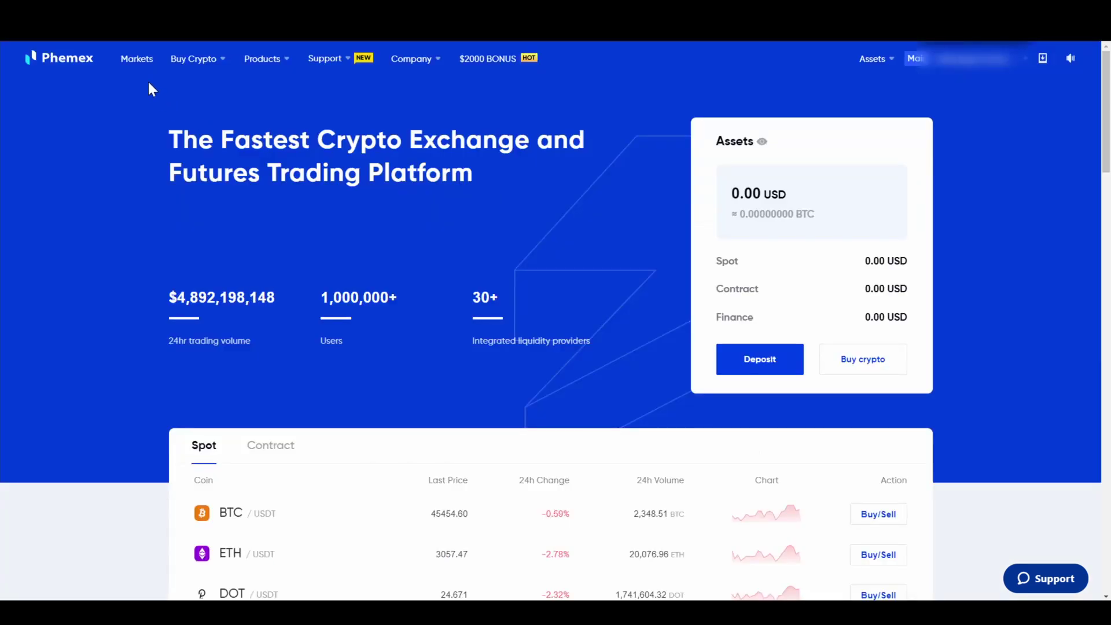
Open the BTC/USD contract for trading from the contract markets list.
click(128, 60)
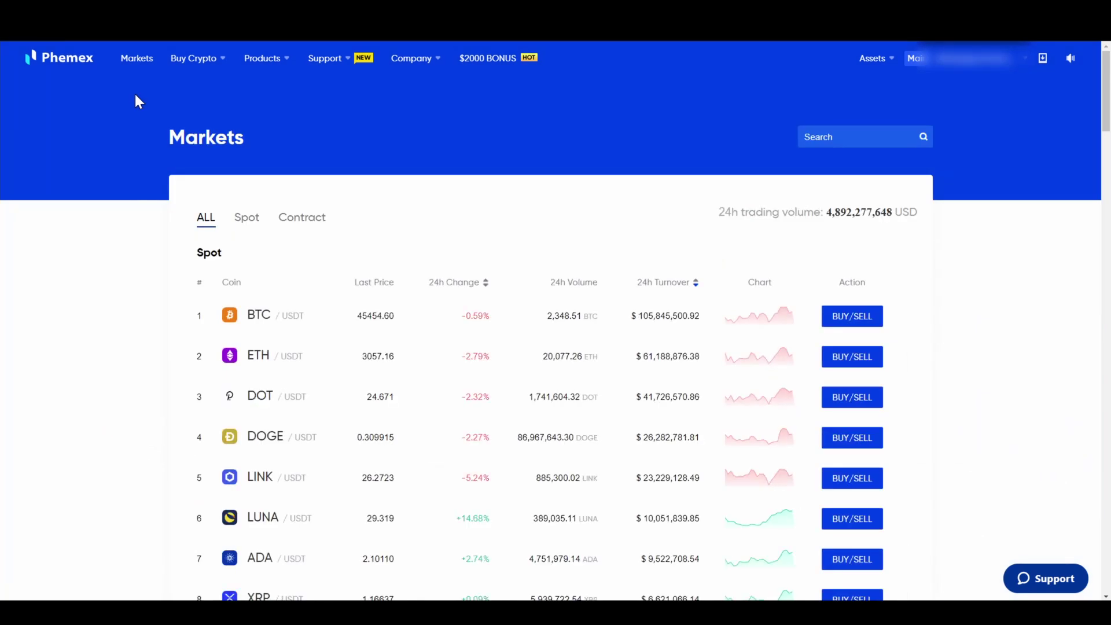
click(314, 219)
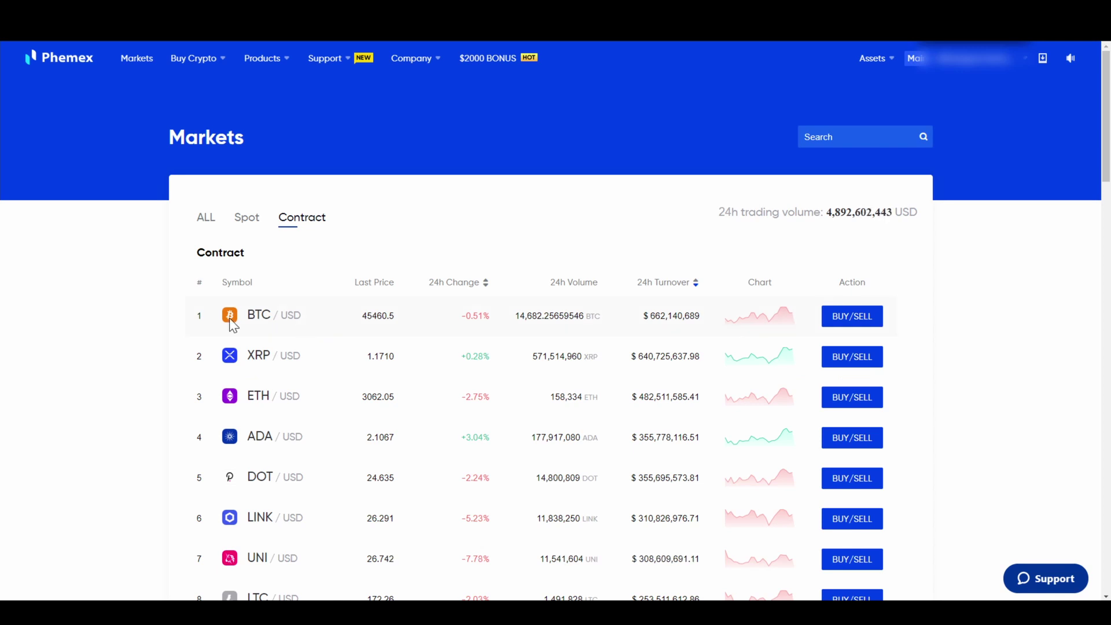
click(856, 322)
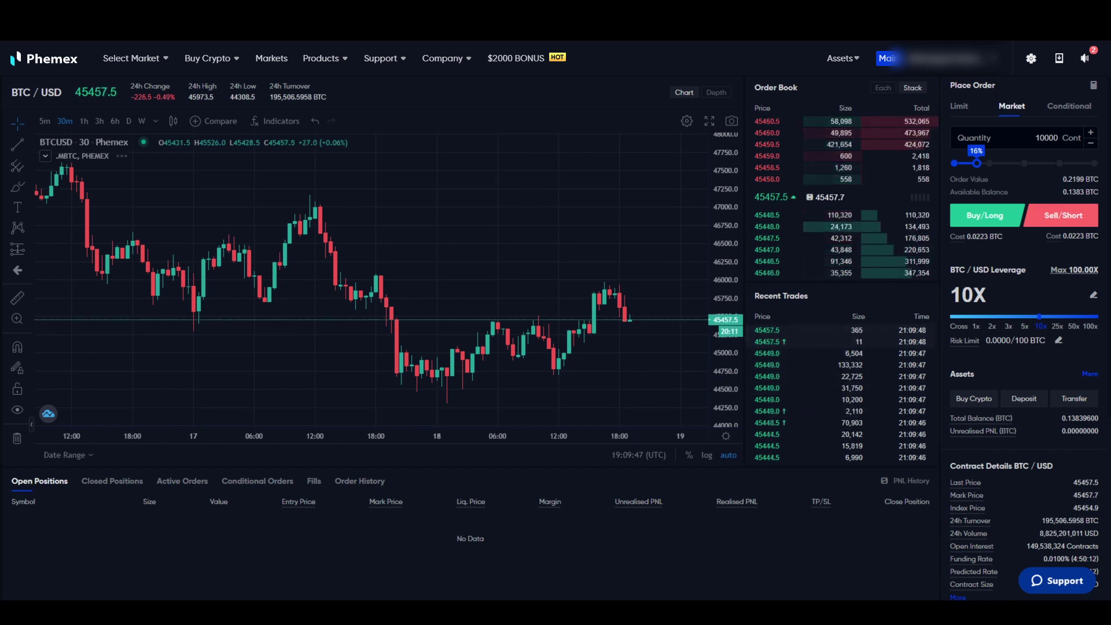
Try narrowing the price chart panel, and widen it back to the edge of the order book.
click(1031, 58)
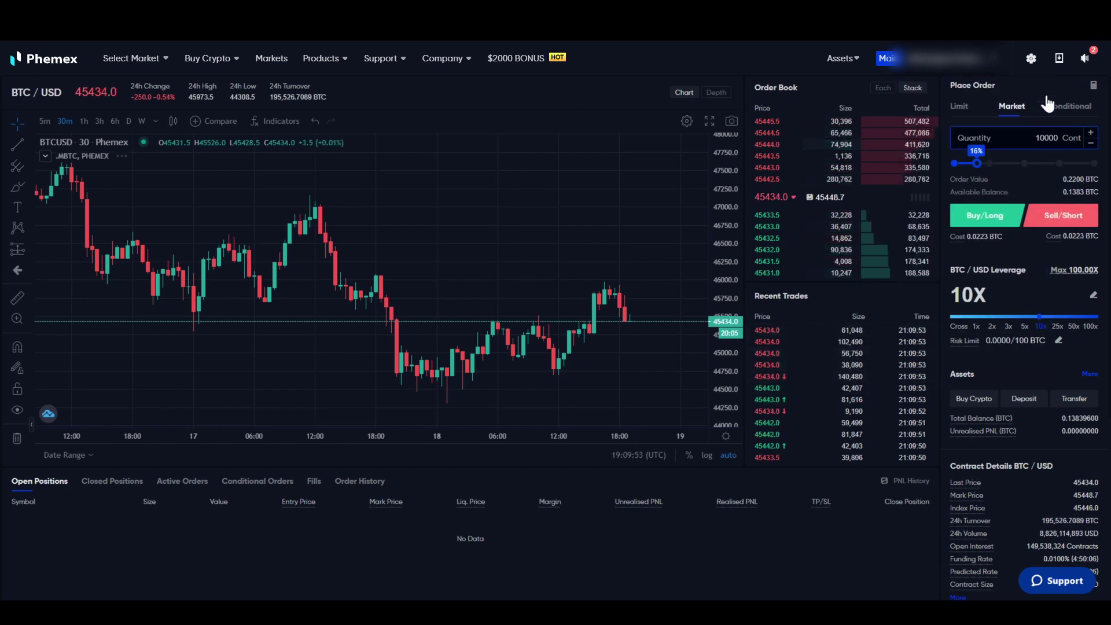
mouse_move(1031, 58)
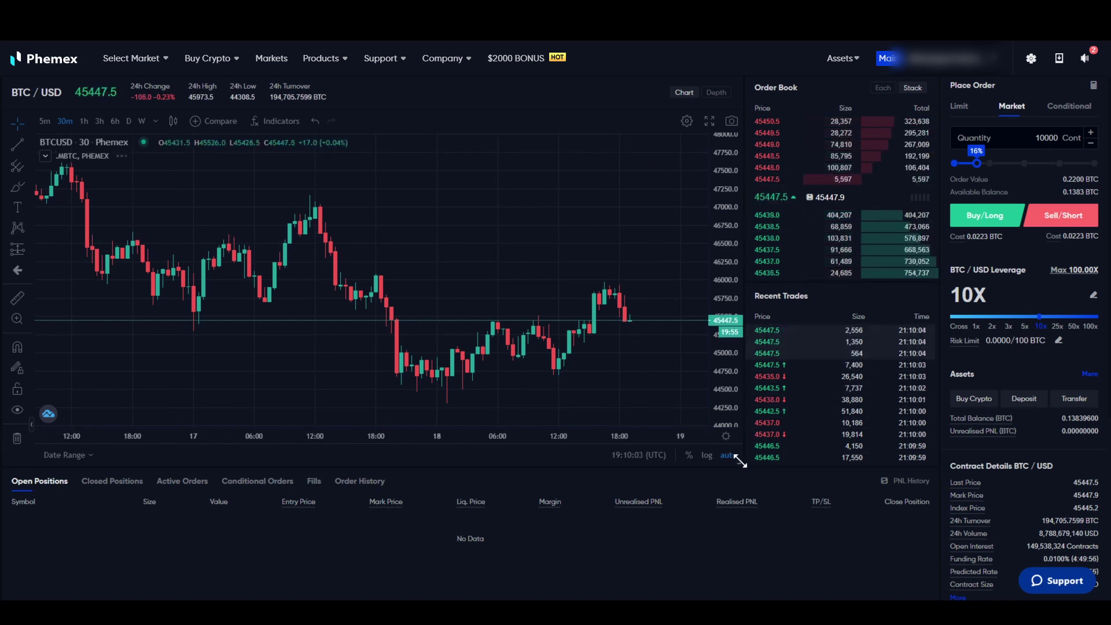
drag(738, 460, 480, 457)
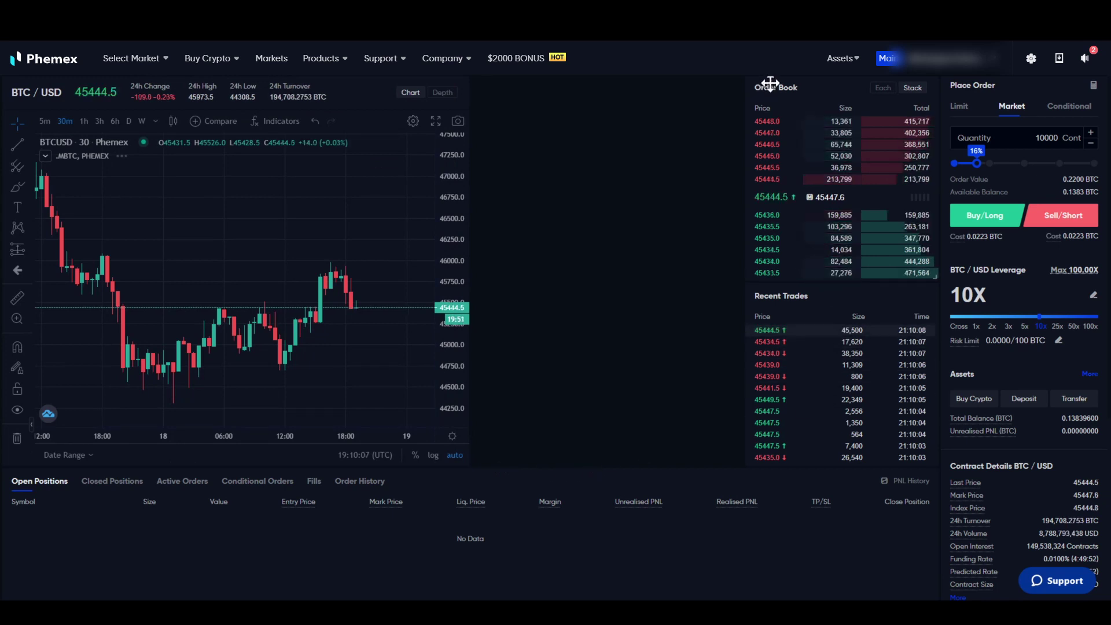
mouse_move(762, 87)
mouse_down()
mouse_move(607, 84)
mouse_move(758, 88)
mouse_up()
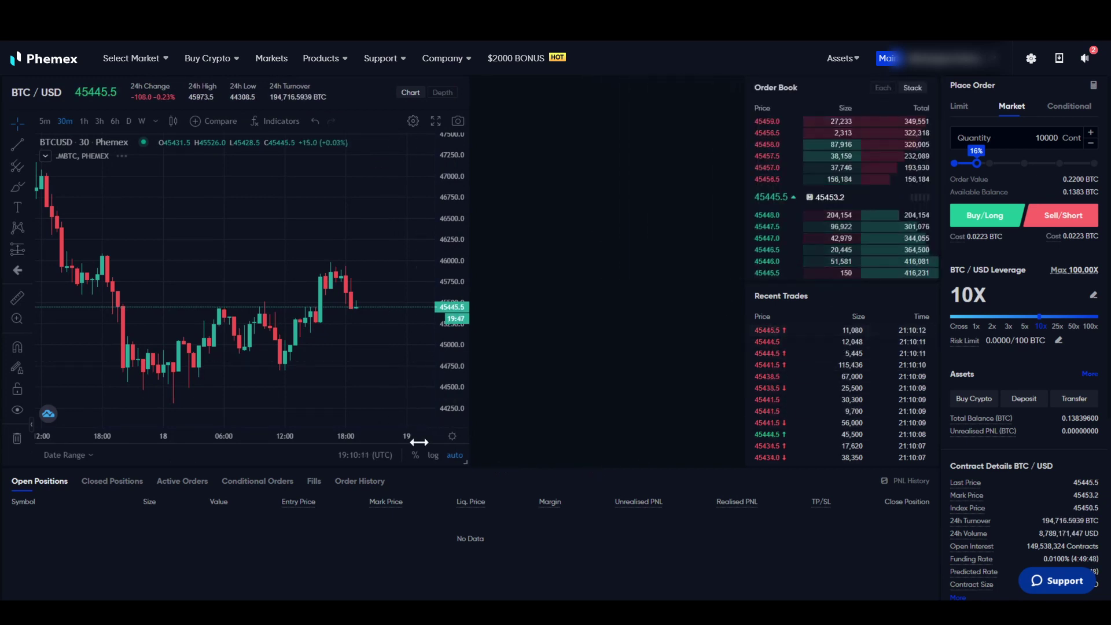
drag(463, 461, 746, 463)
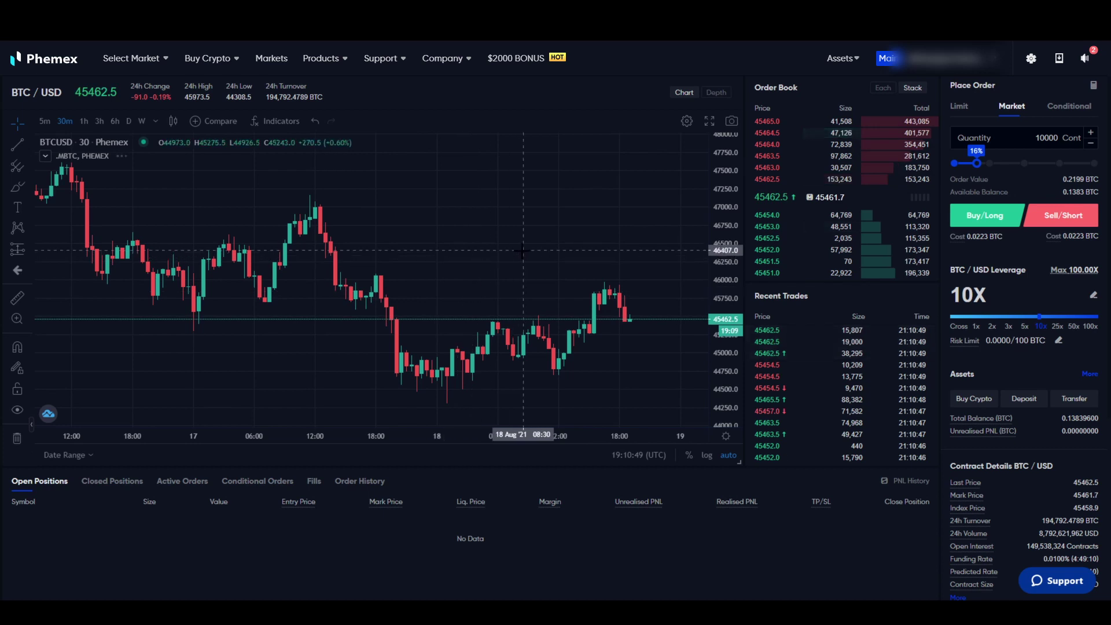
Review the BTC/USD chart's type options, keeping Candles, and look through the available indicators without adding any.
scroll(523, 250, down, 3)
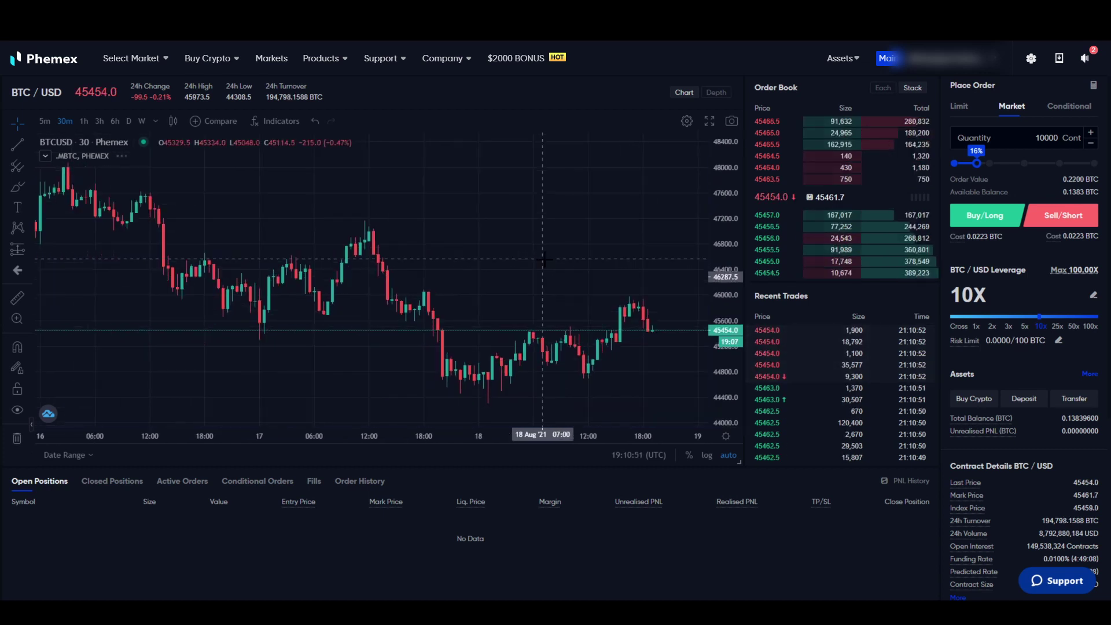
scroll(535, 262, right, 3)
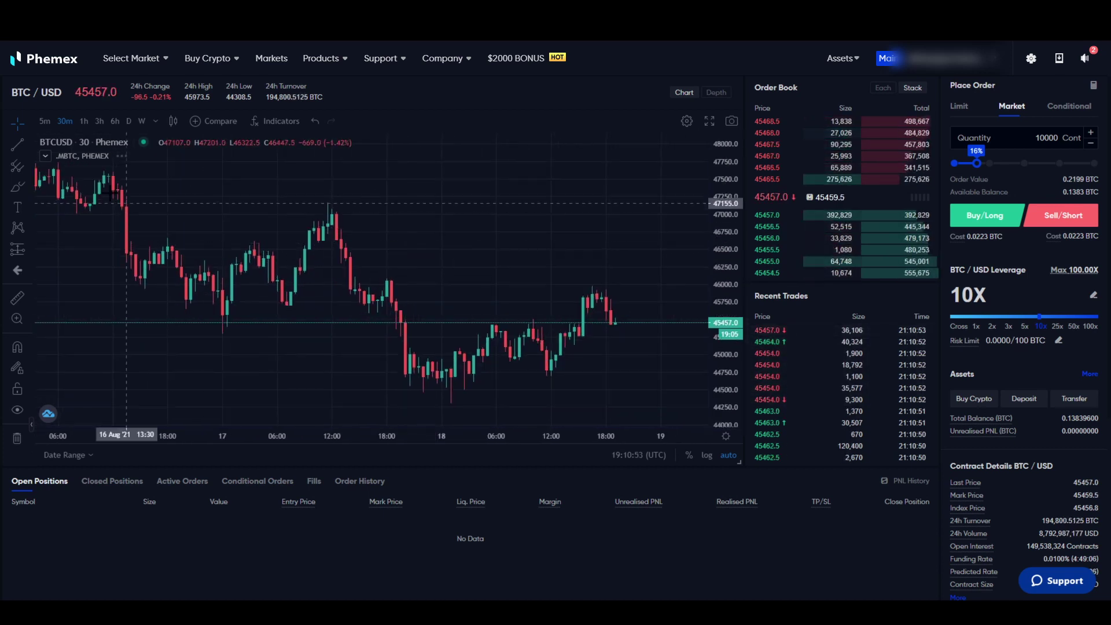
scroll(347, 237, right, 2)
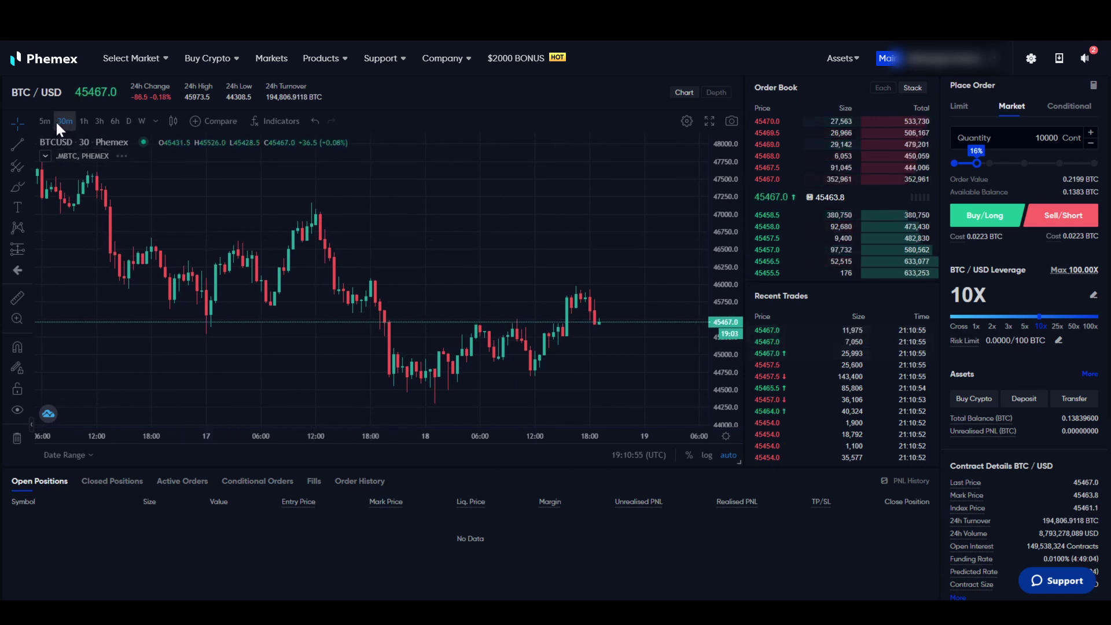
click(169, 122)
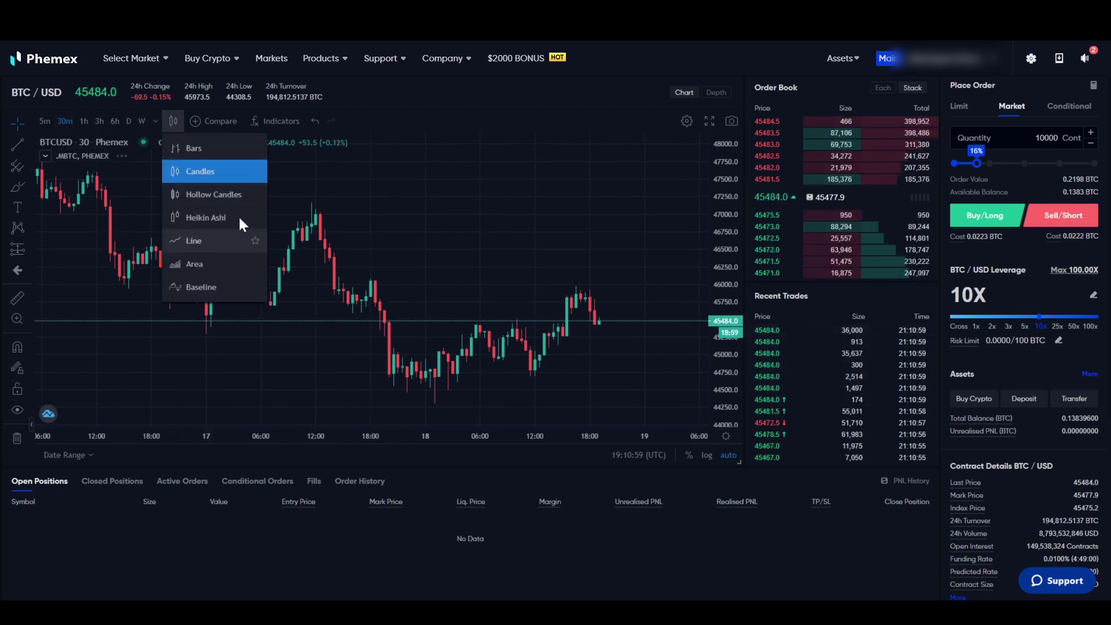
click(173, 172)
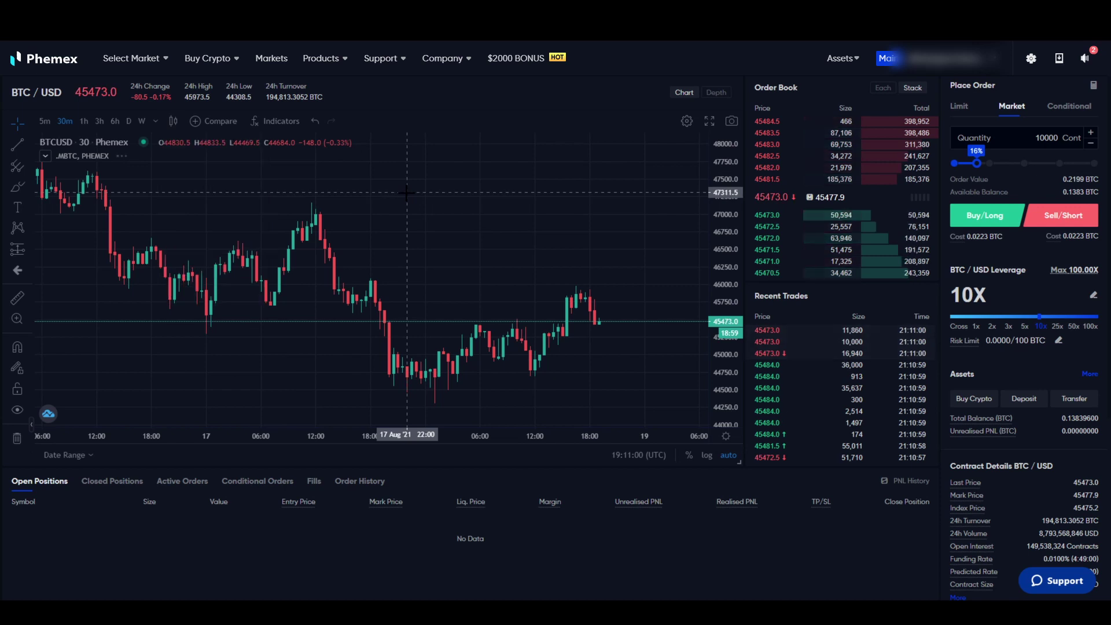
click(265, 122)
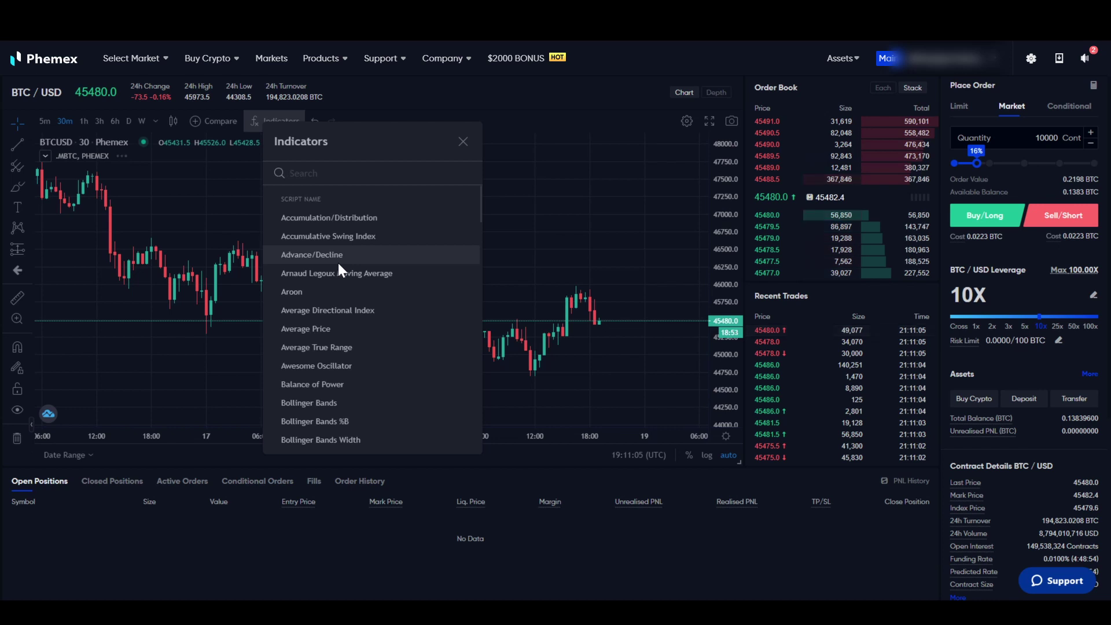
click(463, 140)
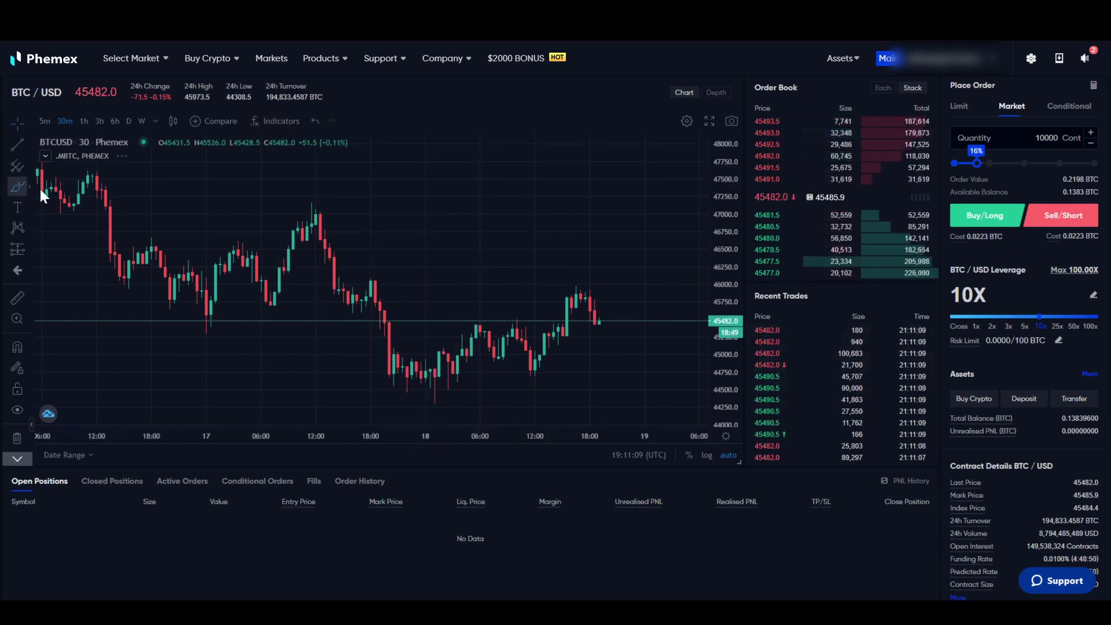
Try a freehand brush stroke and a trend line on the price chart, deleting each drawing.
mouse_move(289, 249)
mouse_down()
mouse_move(434, 243)
mouse_move(604, 256)
mouse_up()
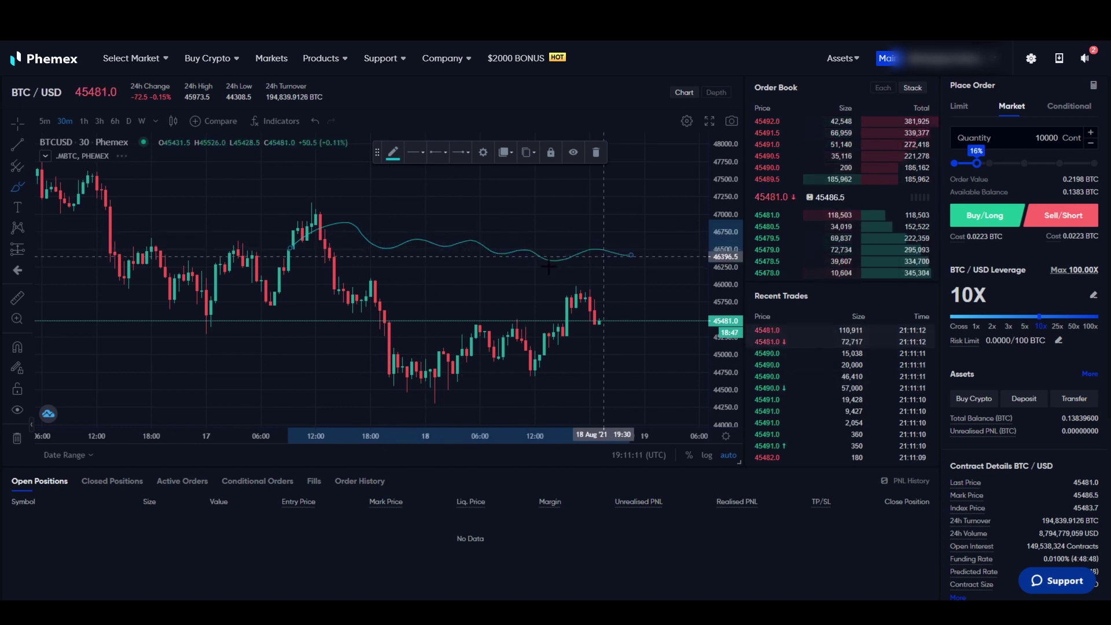
click(596, 166)
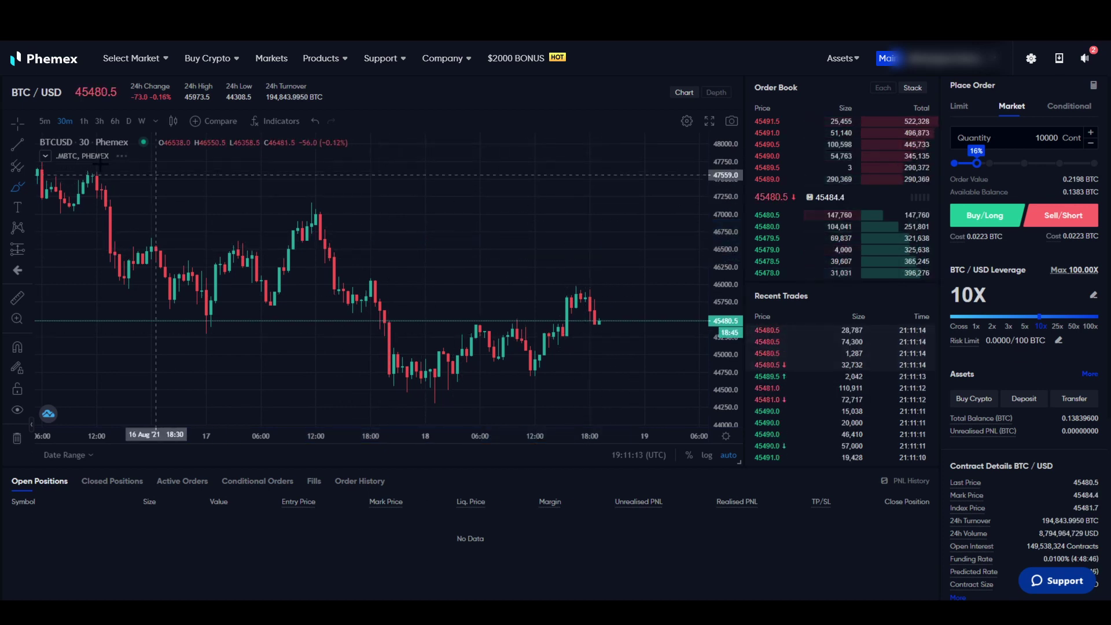
click(18, 144)
click(315, 209)
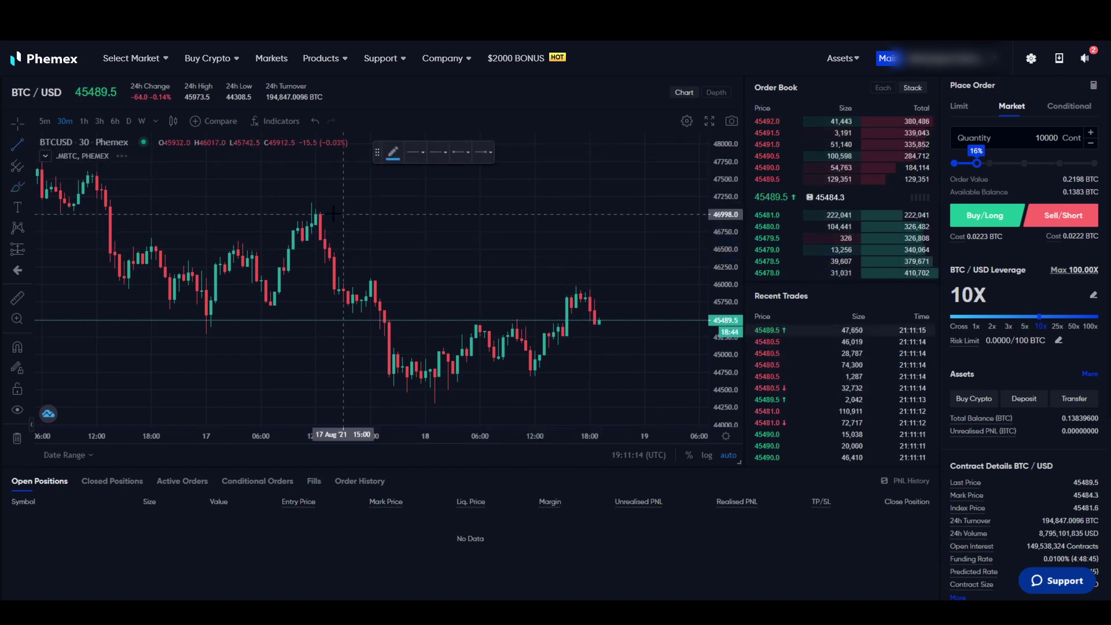
click(653, 312)
click(618, 152)
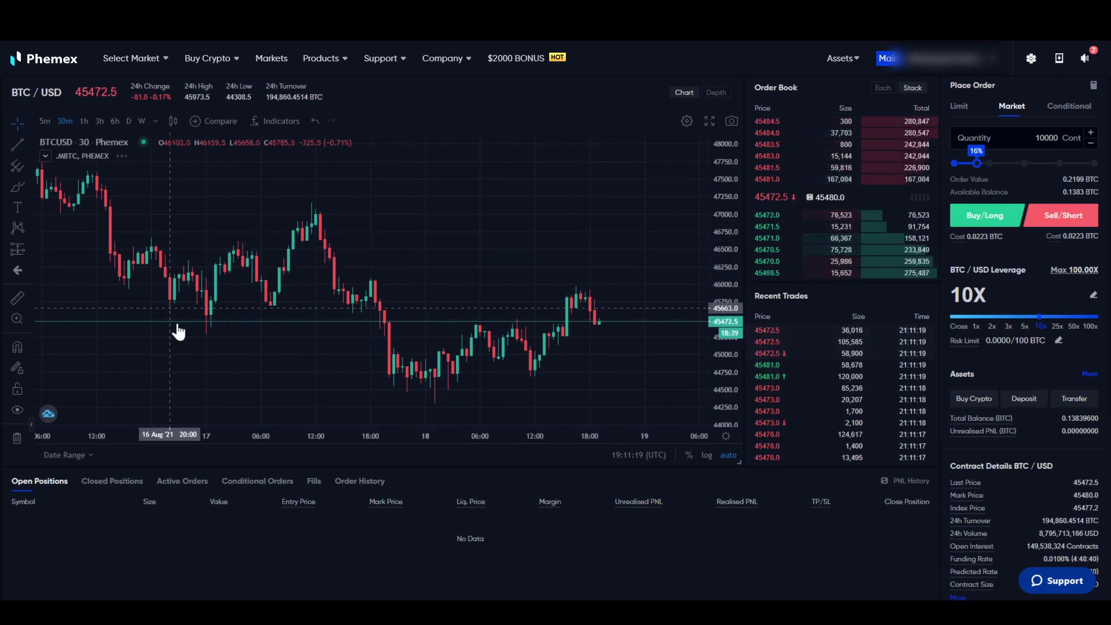
Measure the price move from the 17 Aug high to the 18 Aug evening candles, and clear the measurement.
click(18, 297)
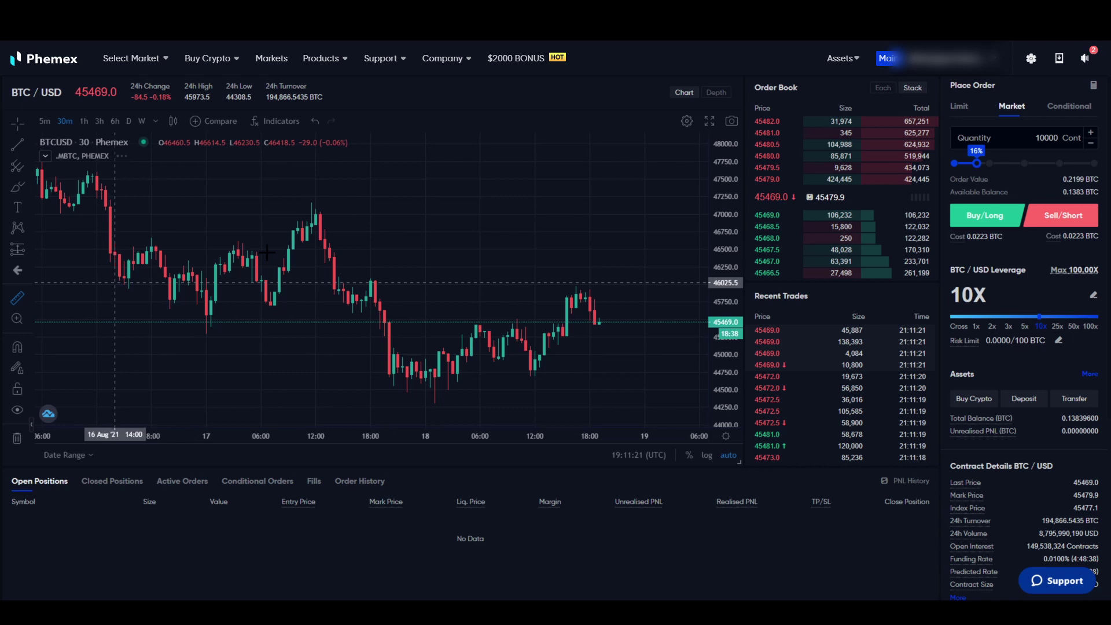
click(298, 206)
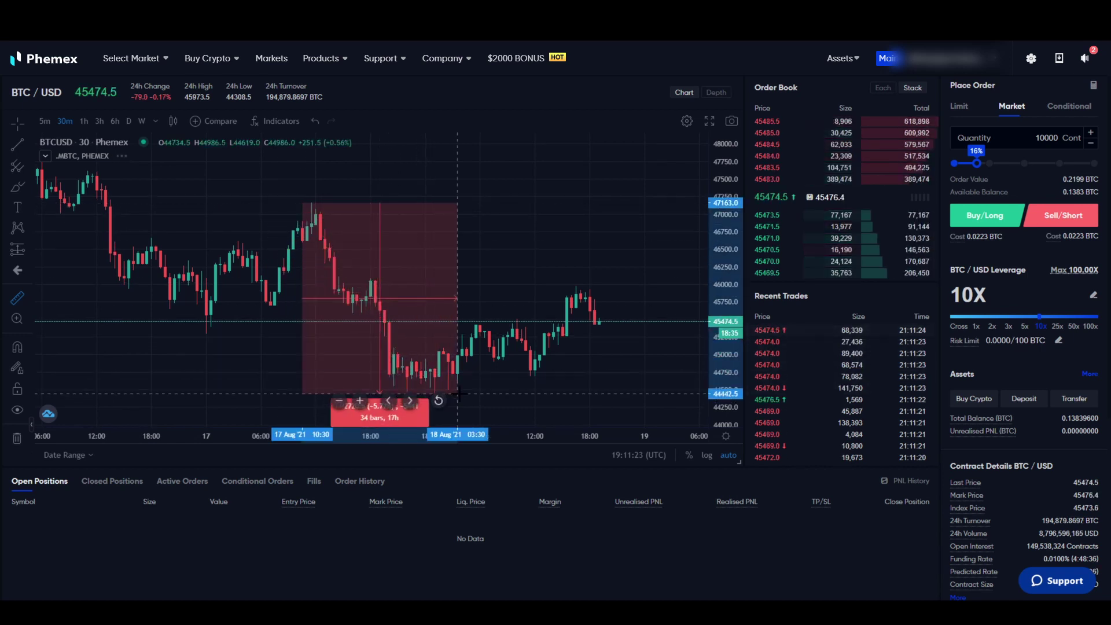
click(585, 391)
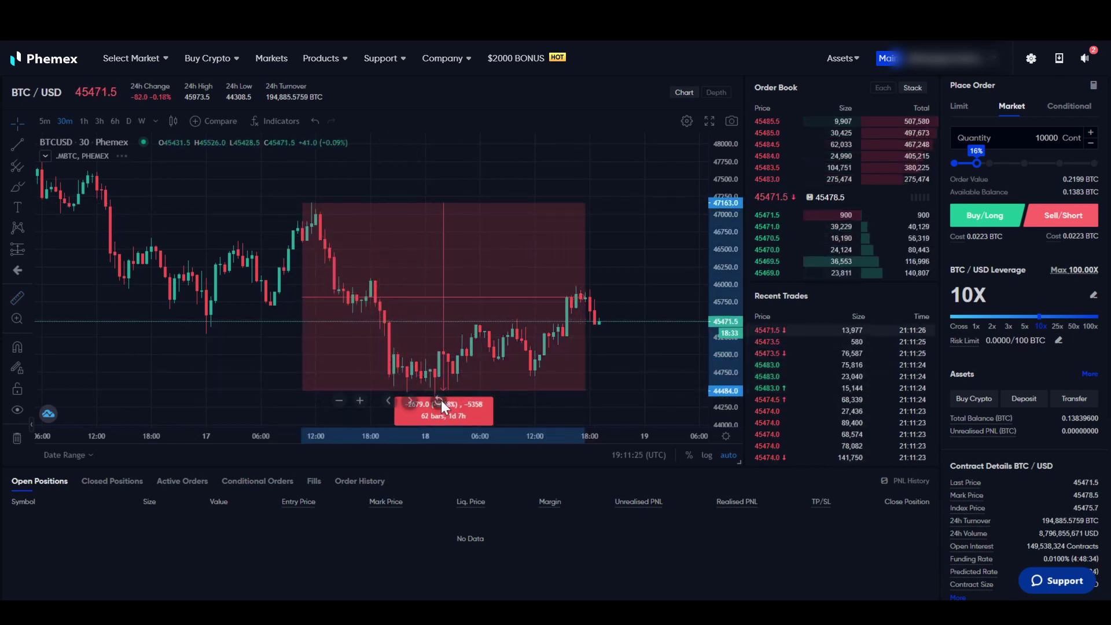
click(514, 241)
click(24, 297)
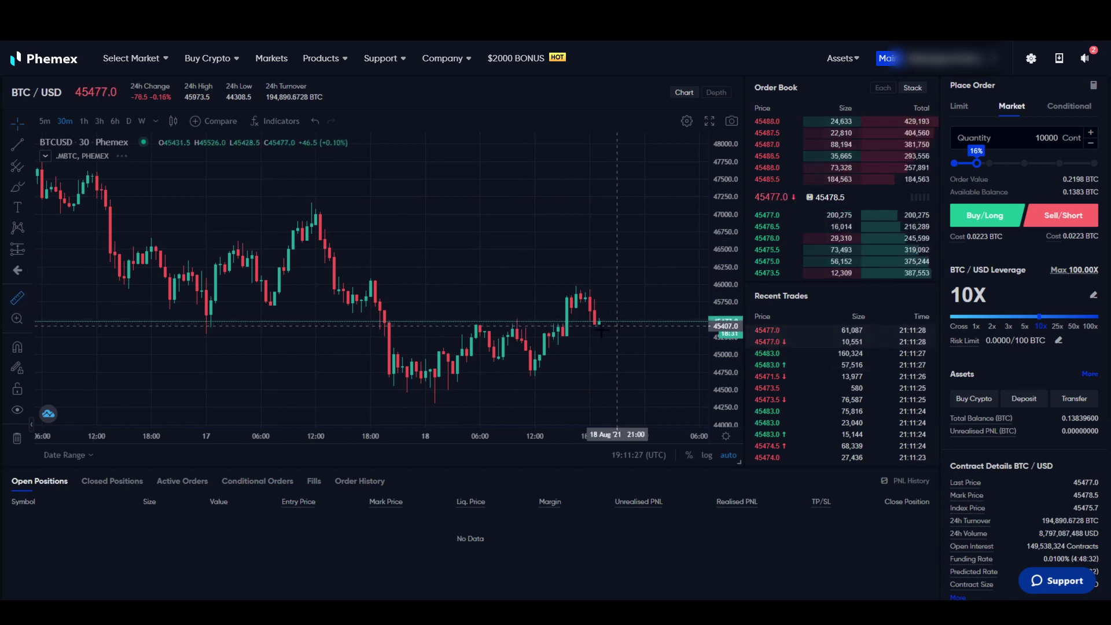
click(524, 362)
key(Escape)
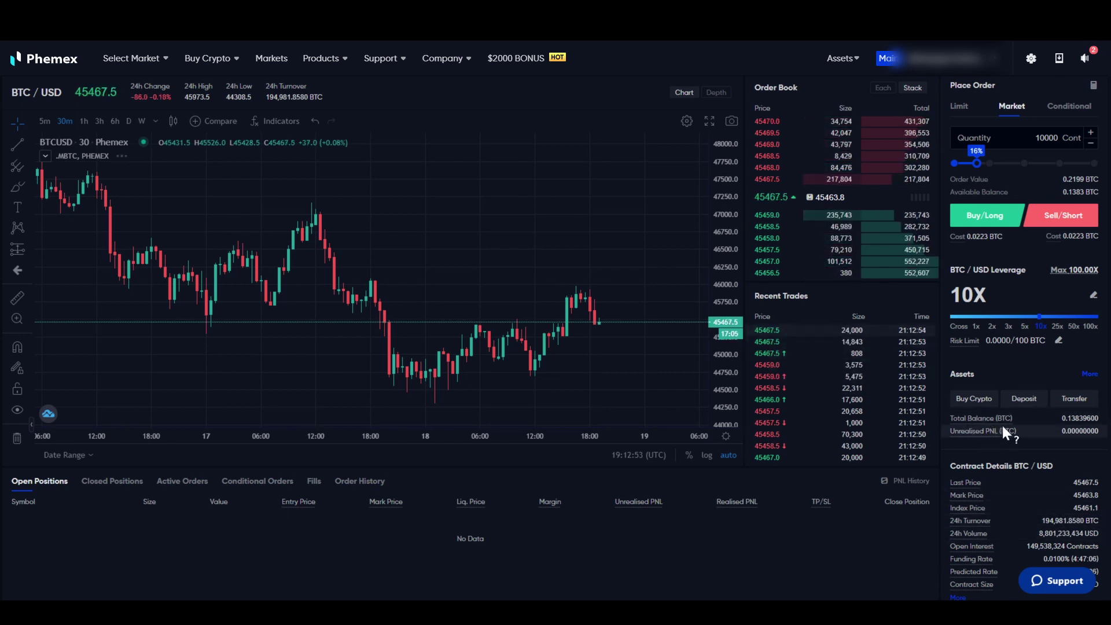
Check the BTC total balance and compare the Limit and Market order forms.
mouse_move(955, 419)
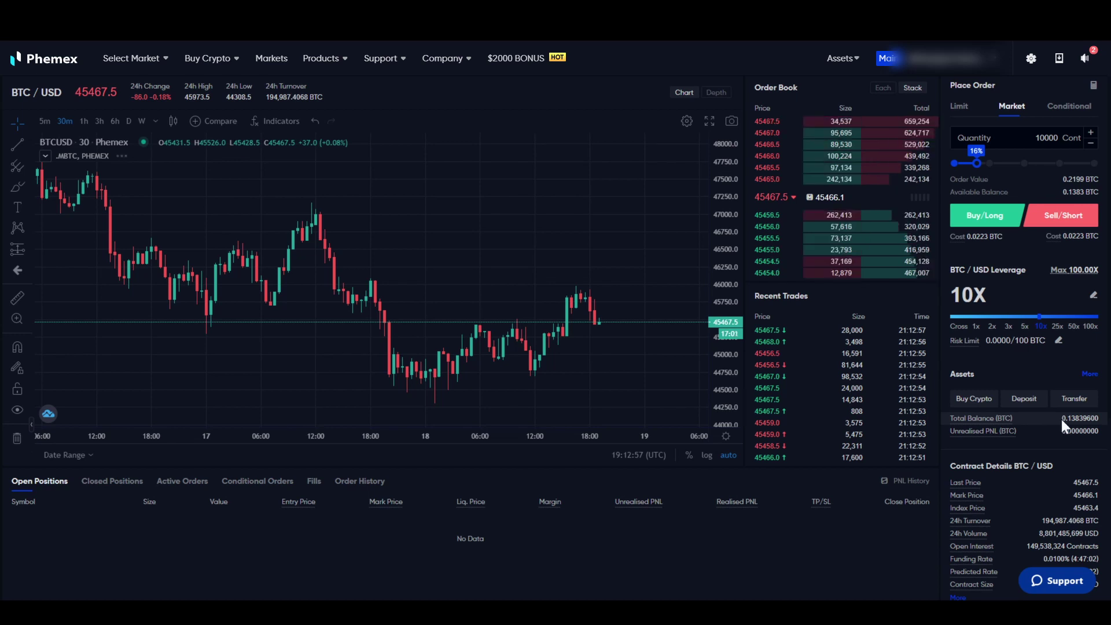
mouse_move(985, 419)
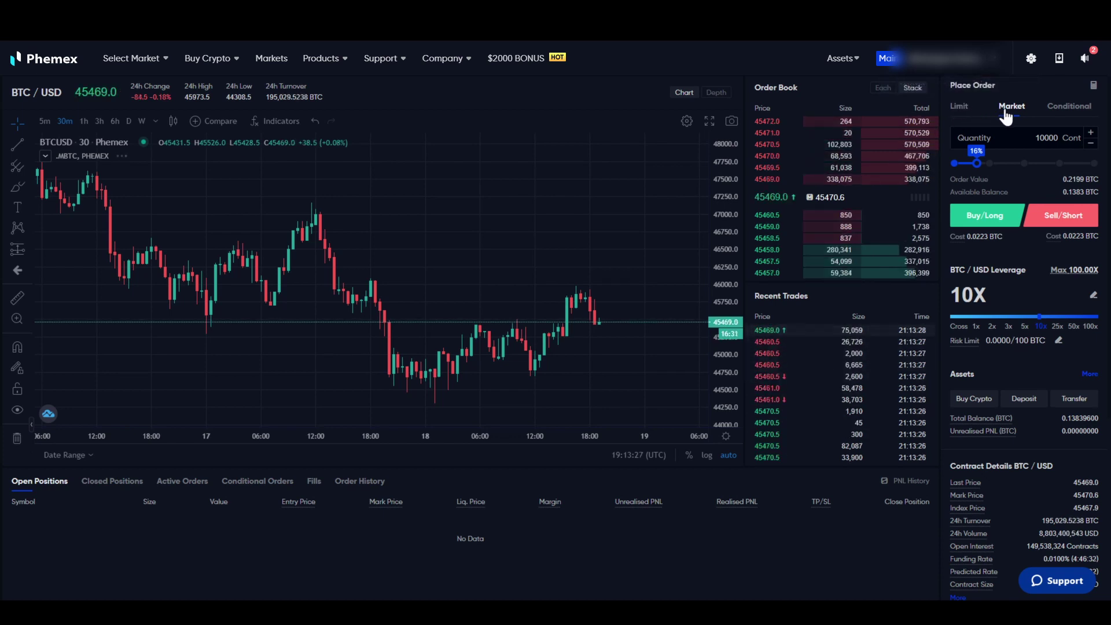
click(961, 110)
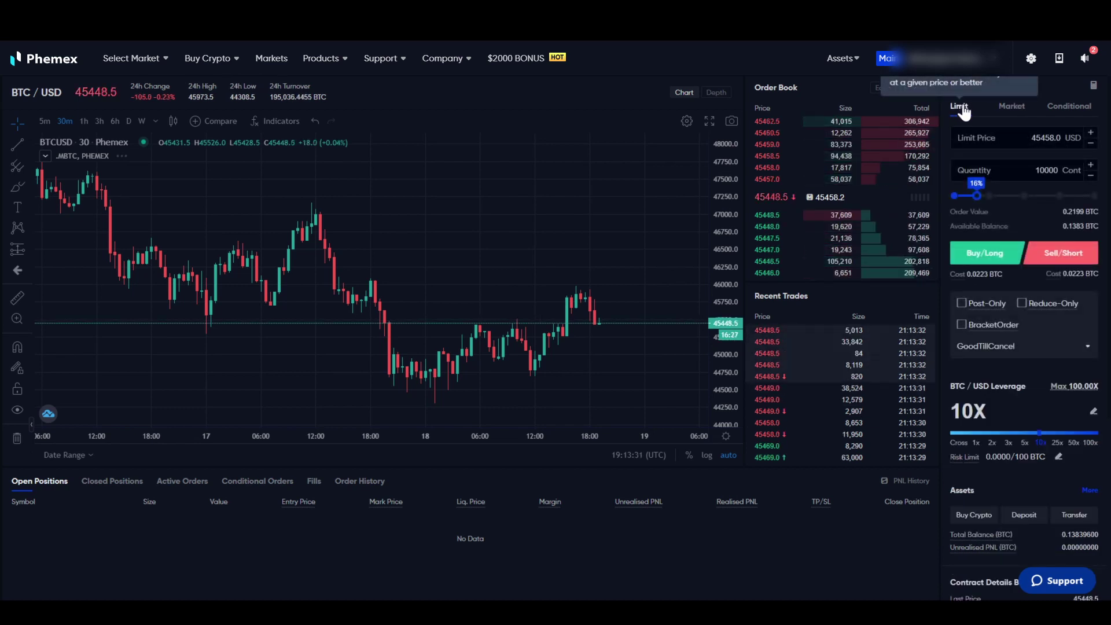
click(1010, 116)
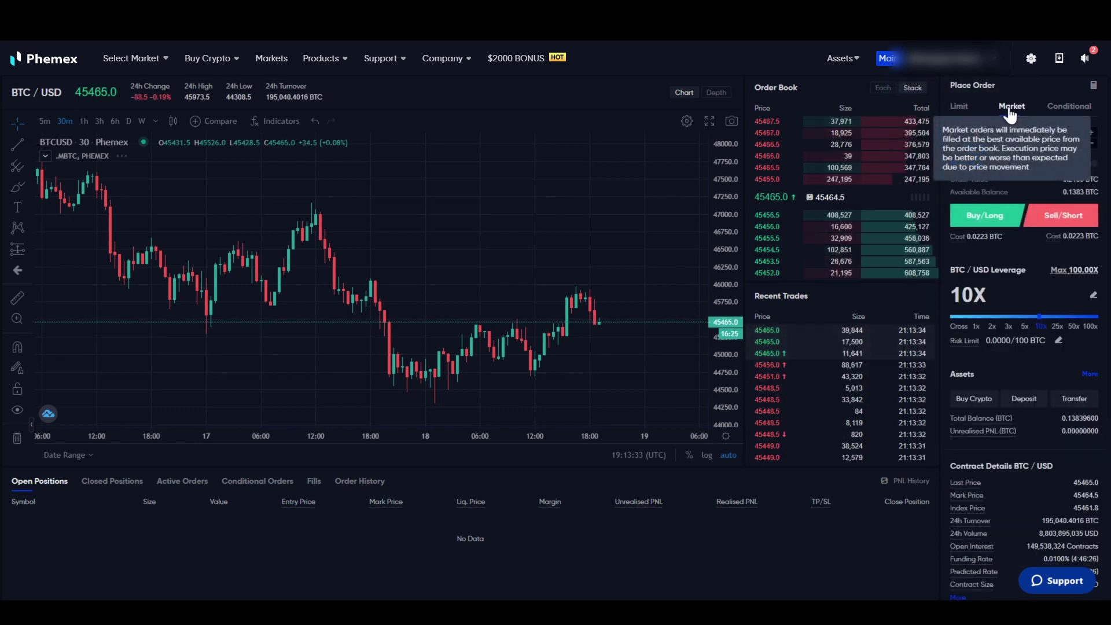
Set the limit price to 45000 USD on the Limit order form.
click(959, 110)
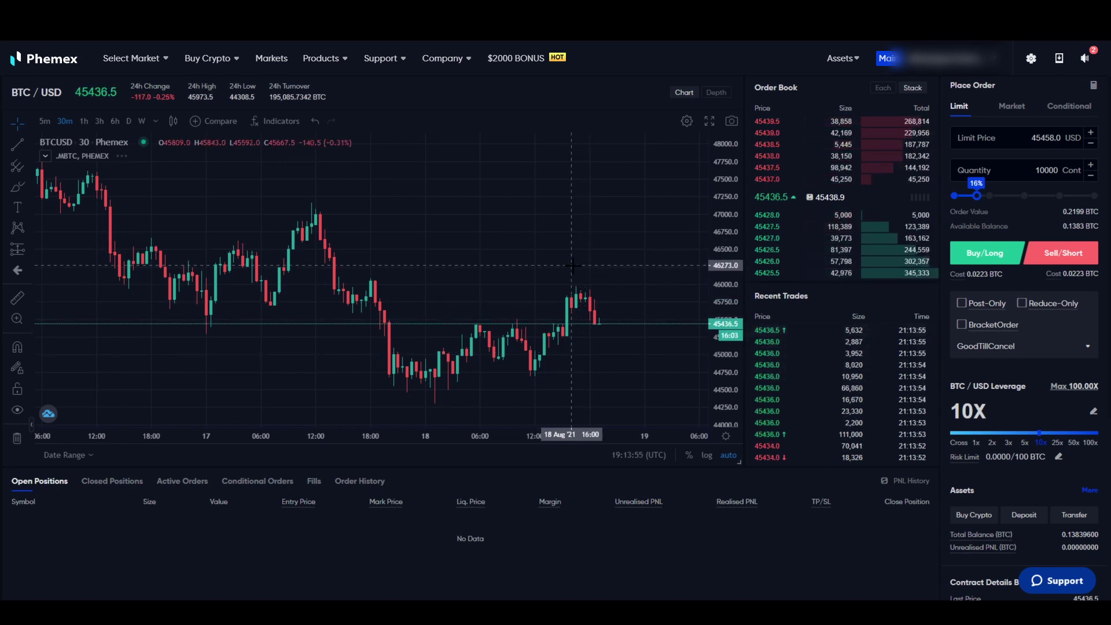
click(1071, 131)
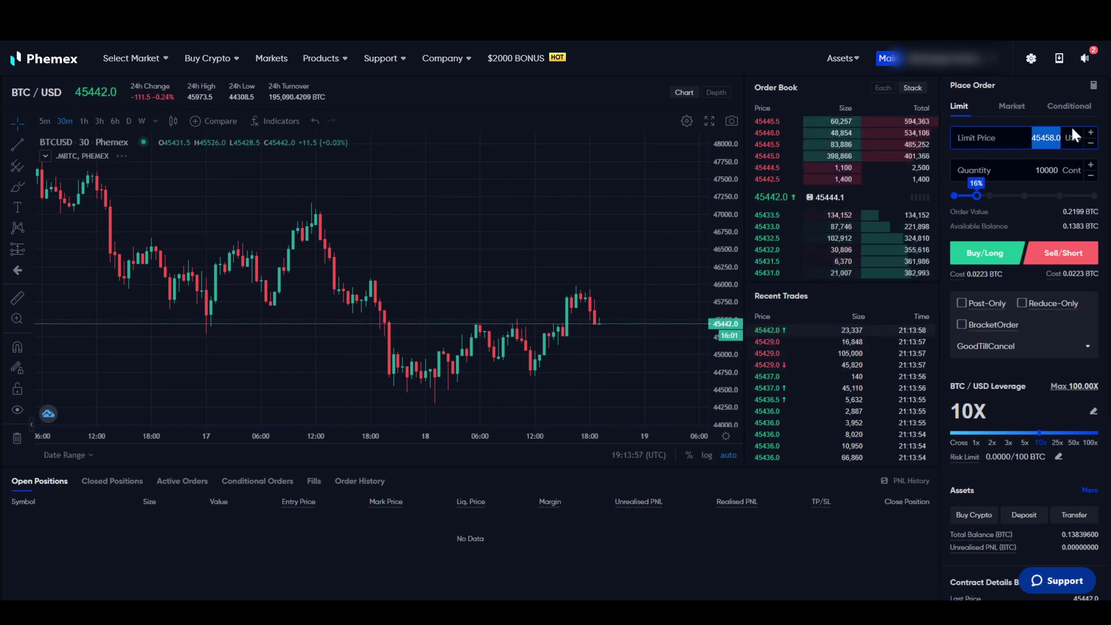
text(45000)
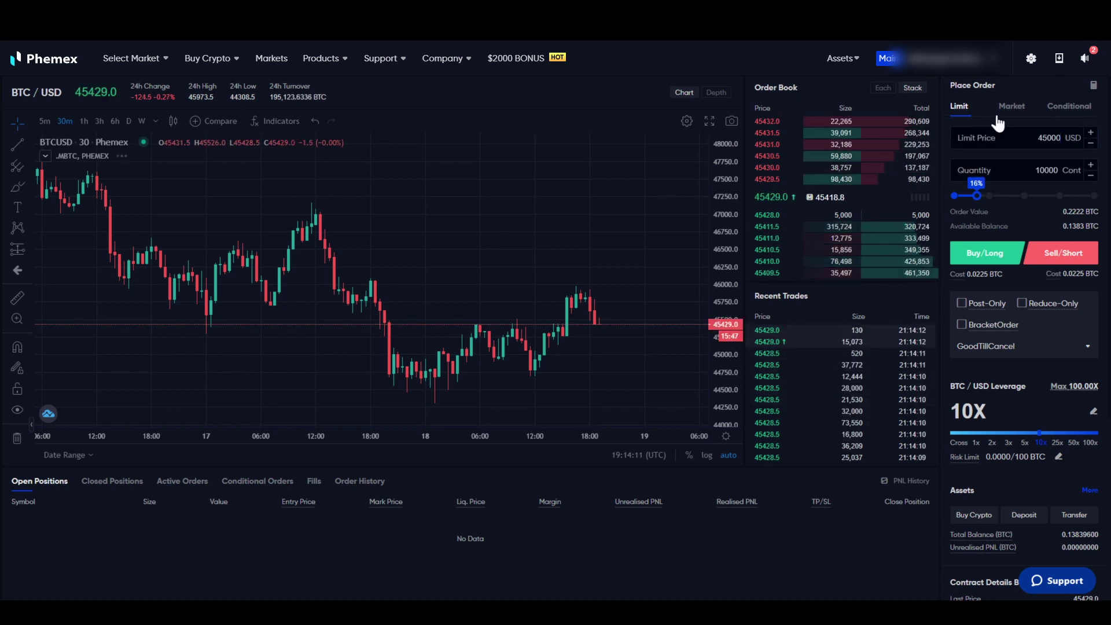
Compare the Limit and Market order forms again, ending on the Market order.
click(1010, 110)
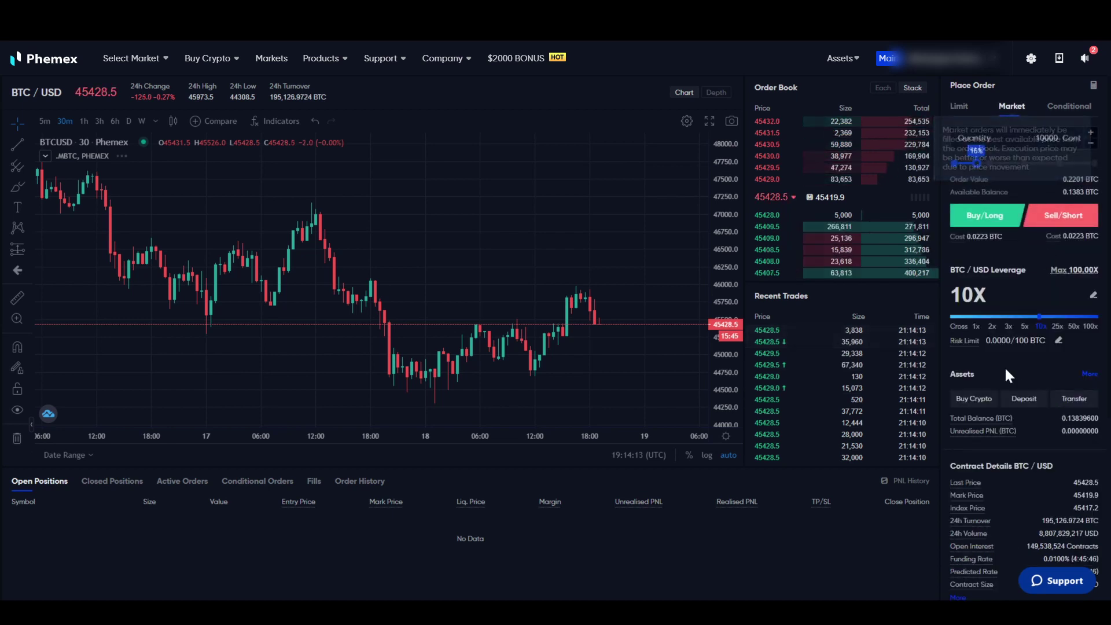
click(961, 109)
click(1008, 116)
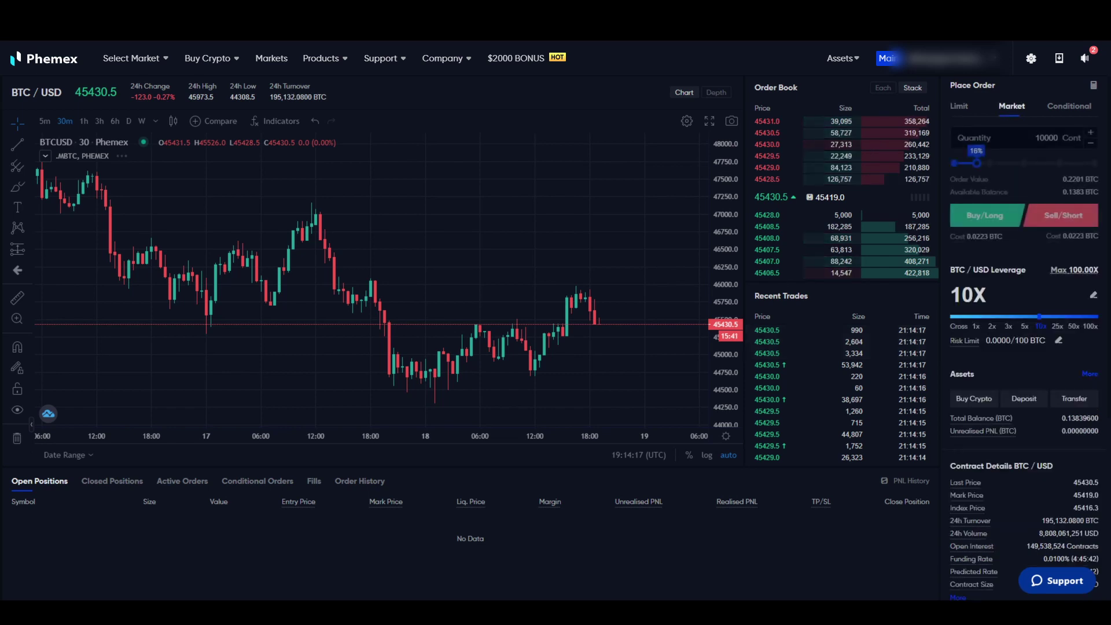
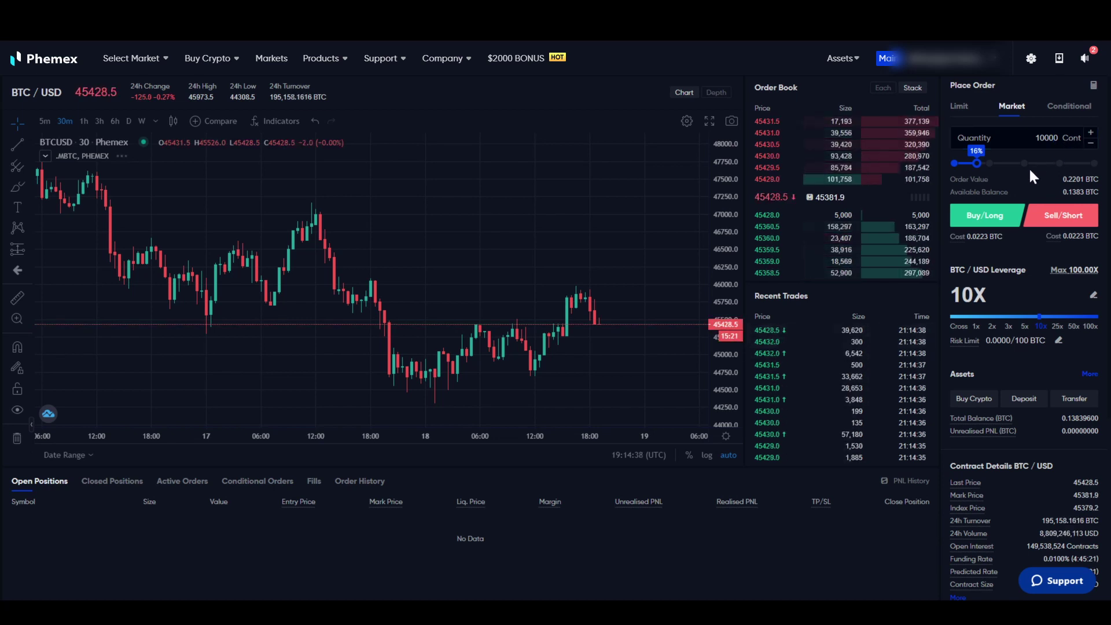
Raise the market order's quantity to 28% of the available balance and check its cost, order value and contract quantity.
drag(978, 162, 993, 163)
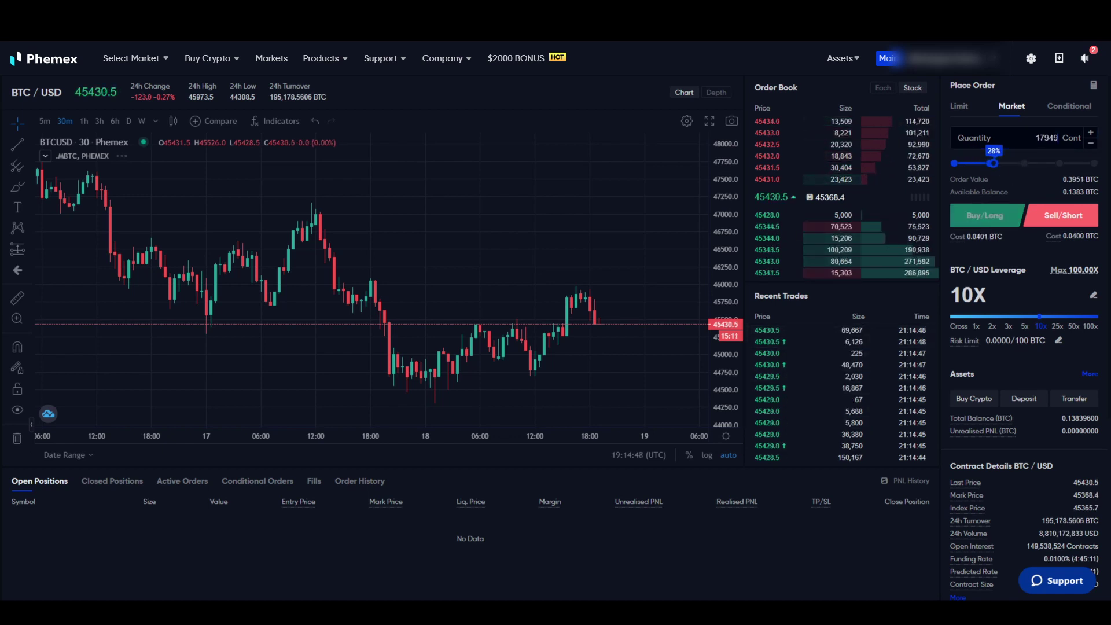
drag(972, 236, 1002, 236)
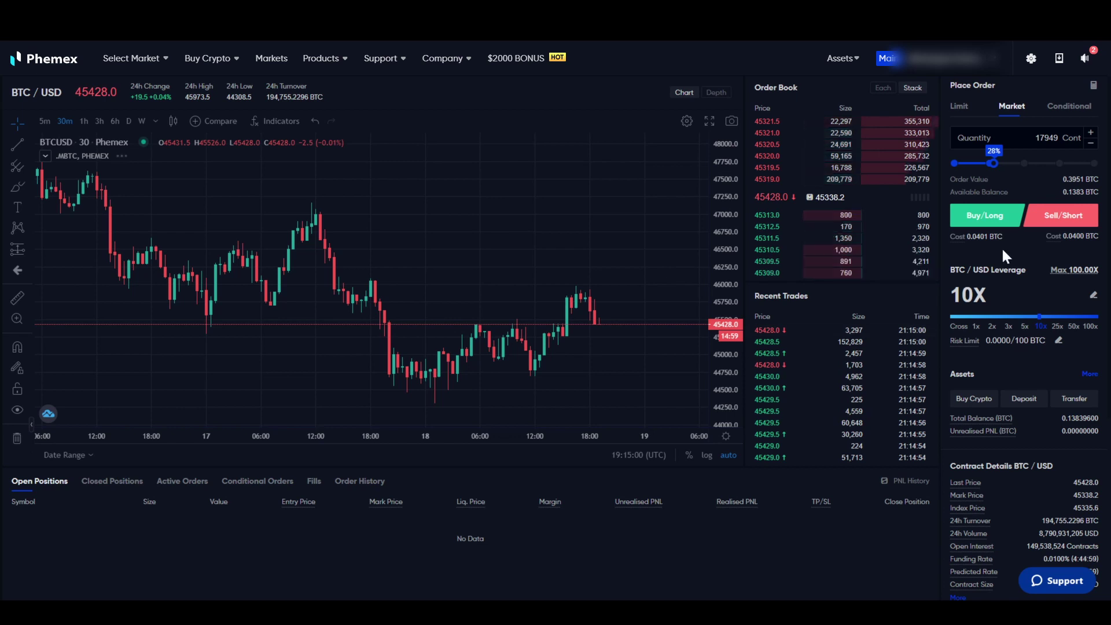
drag(1069, 179, 1080, 179)
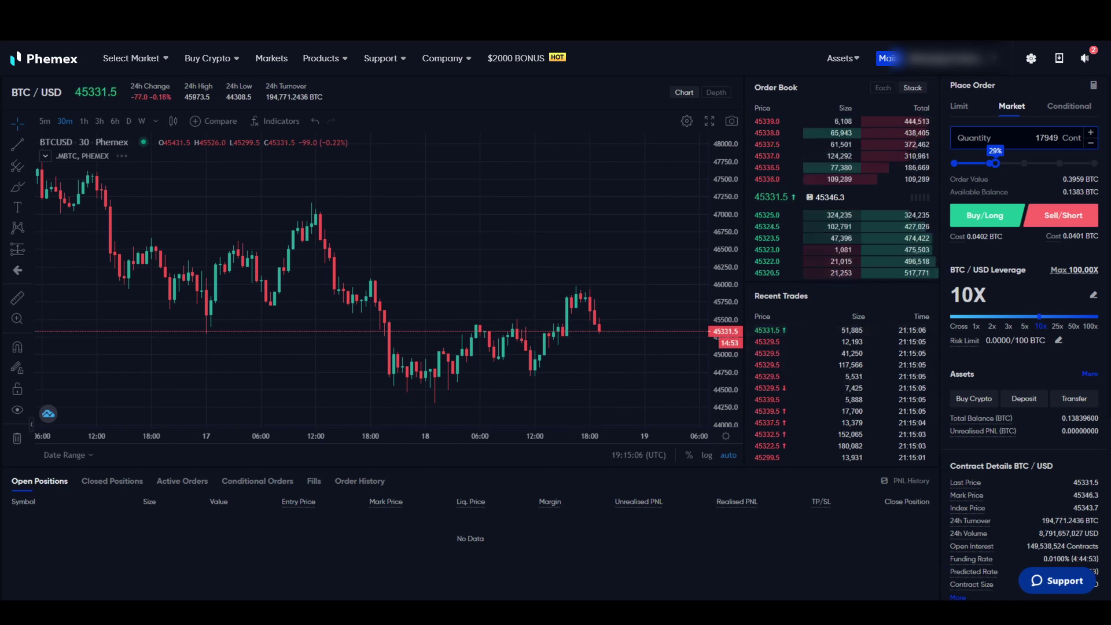
drag(1036, 137, 1048, 138)
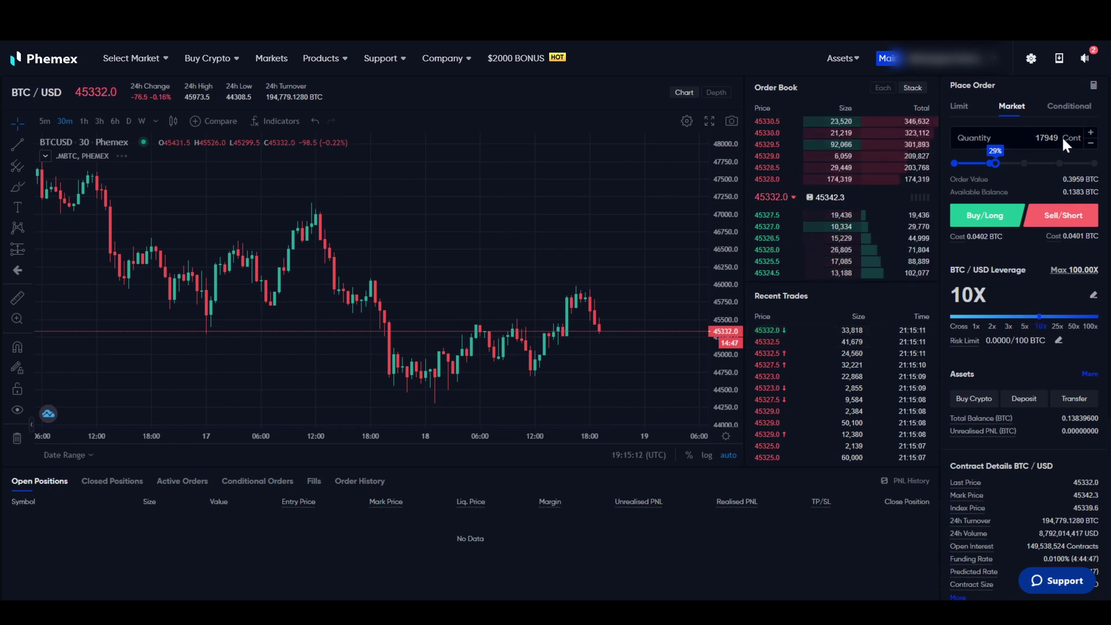
Lower the BTC/USD leverage to 5X, reduce the order quantity to 25%, and check the cost and order value.
click(1024, 327)
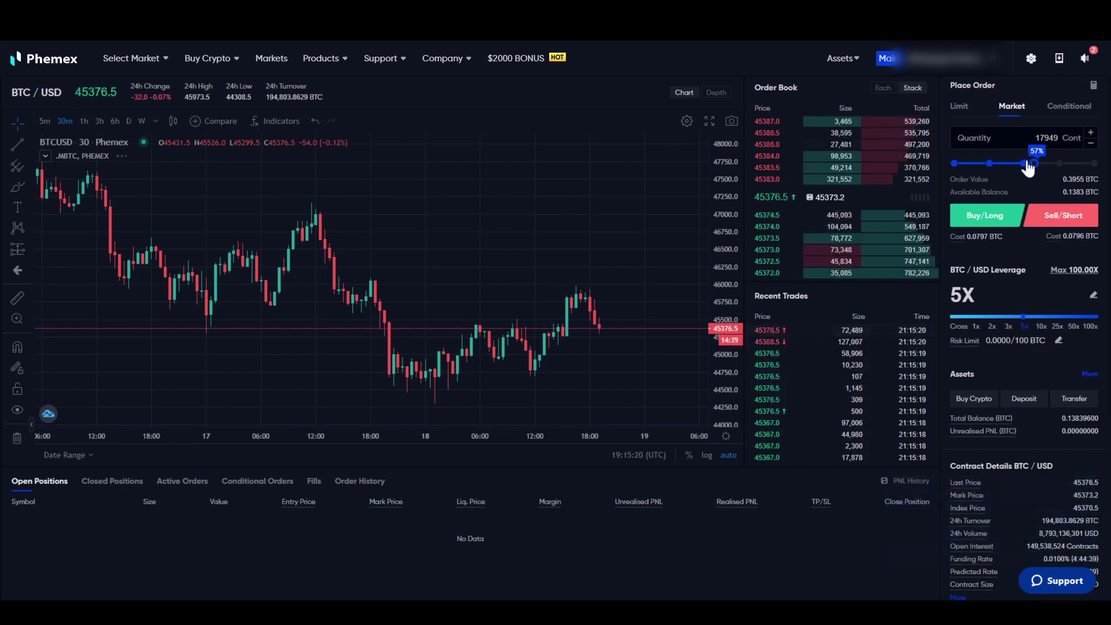
drag(1033, 164, 990, 163)
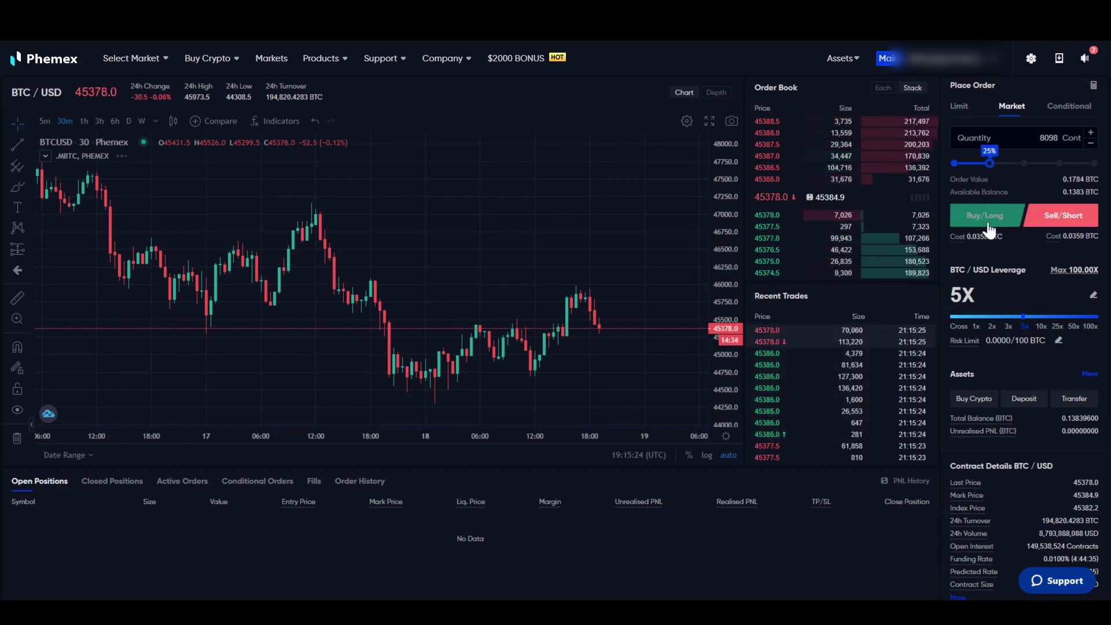
drag(977, 237, 993, 237)
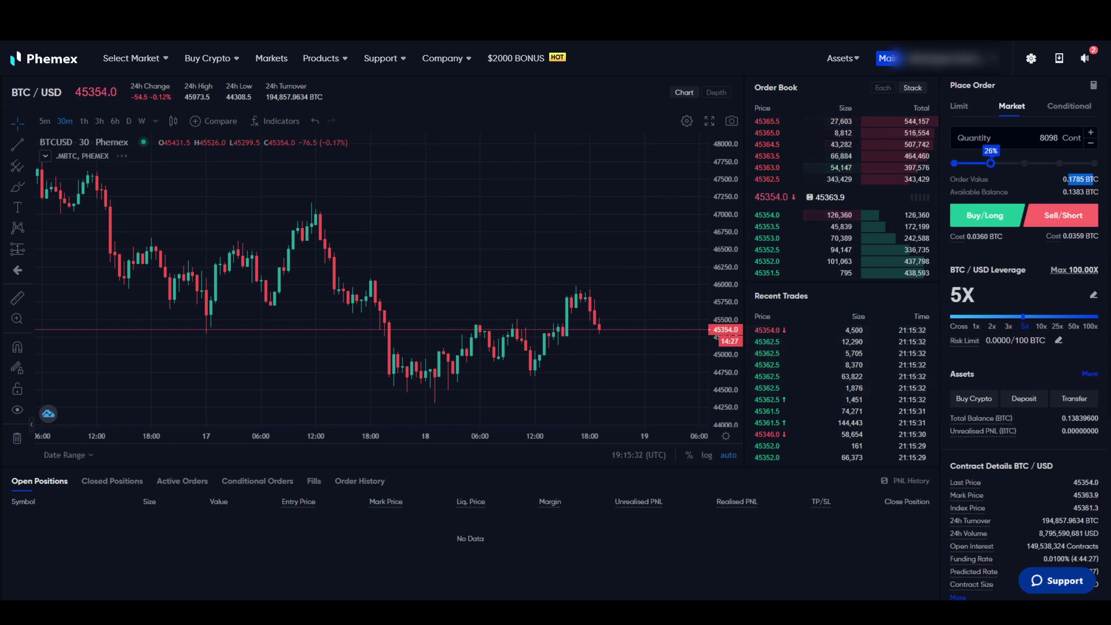
click(1027, 137)
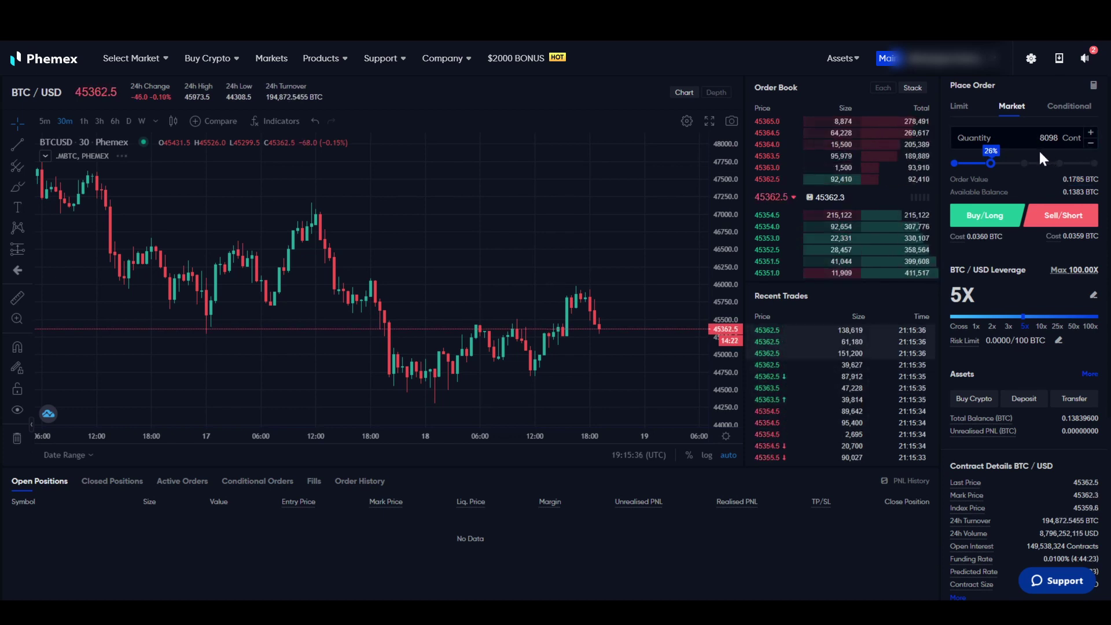
Raise the quantity to 73%, set the leverage to 10X, and take the quantity to 100% to check the cost.
drag(991, 164, 1056, 166)
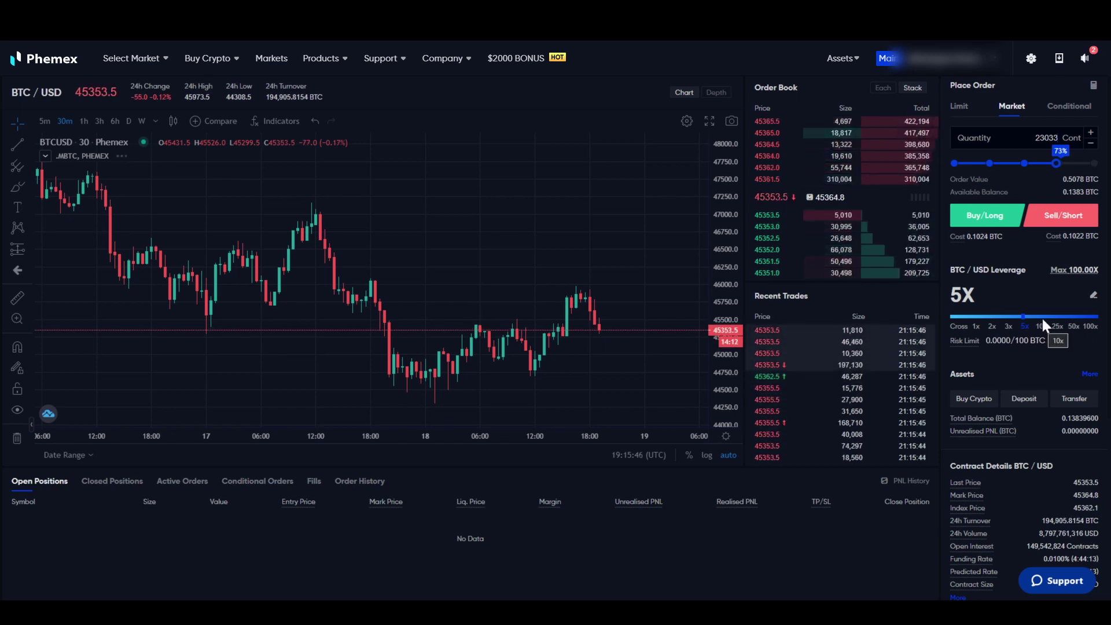
click(1041, 325)
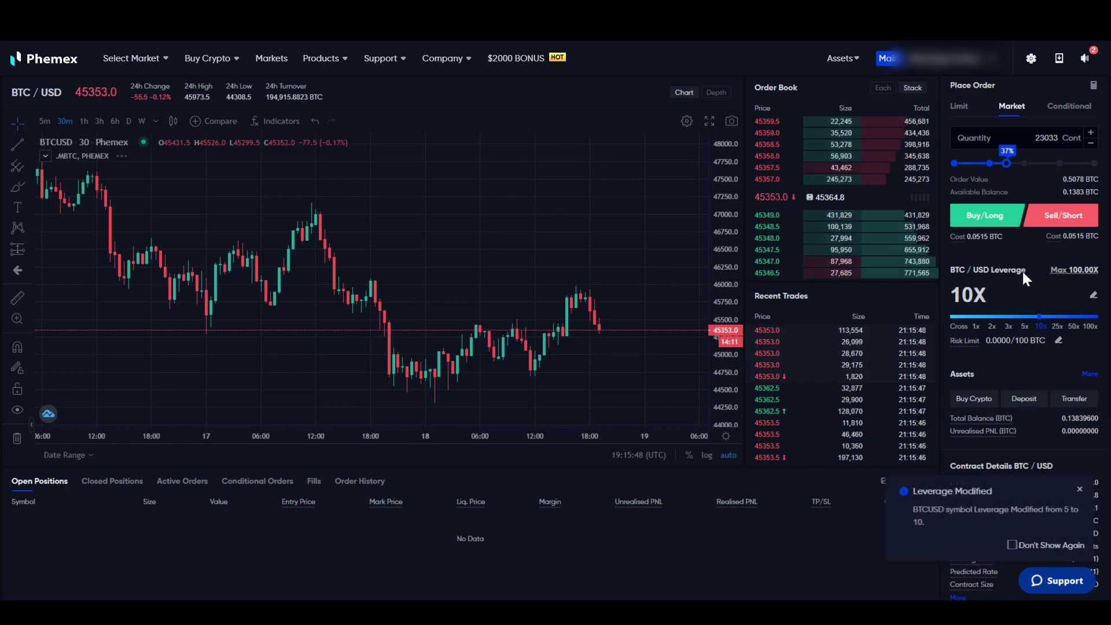
drag(1007, 164, 1099, 164)
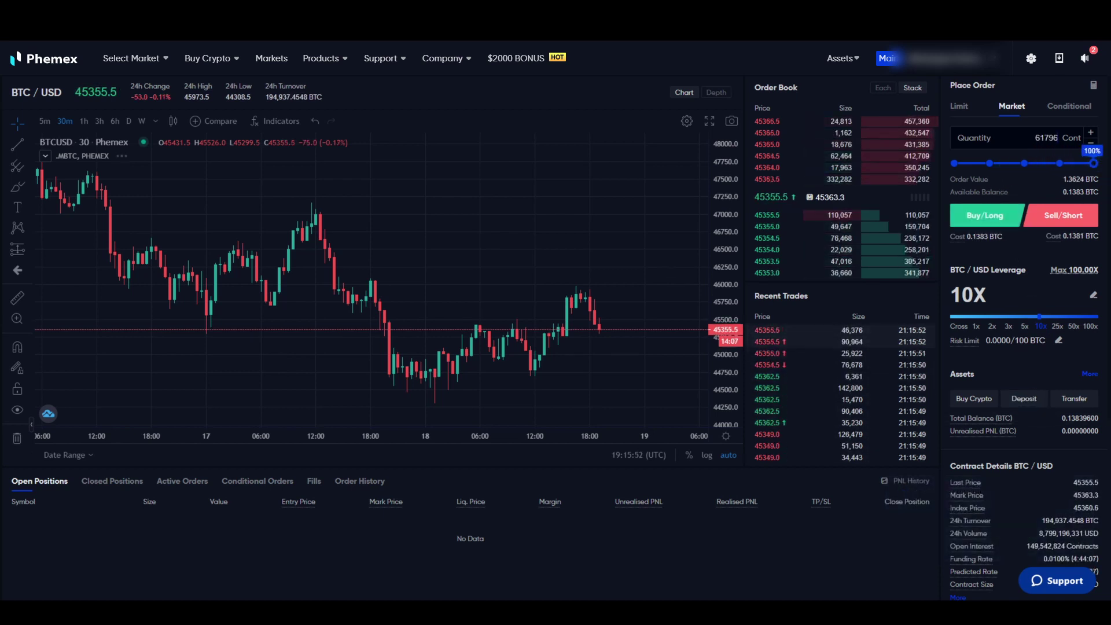
drag(973, 236, 1003, 237)
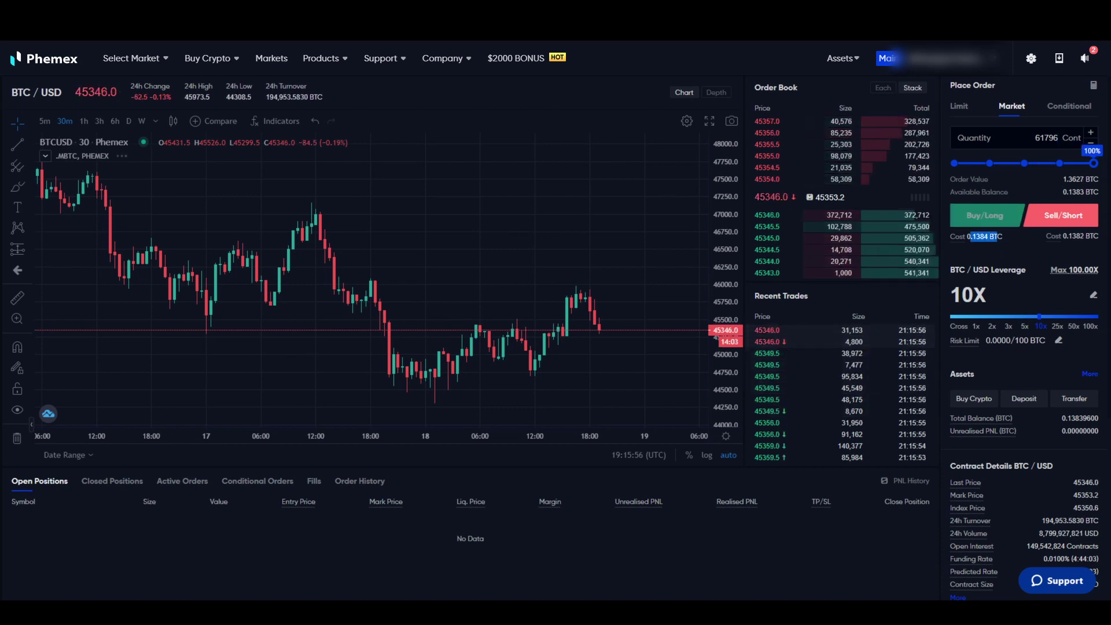
click(1062, 242)
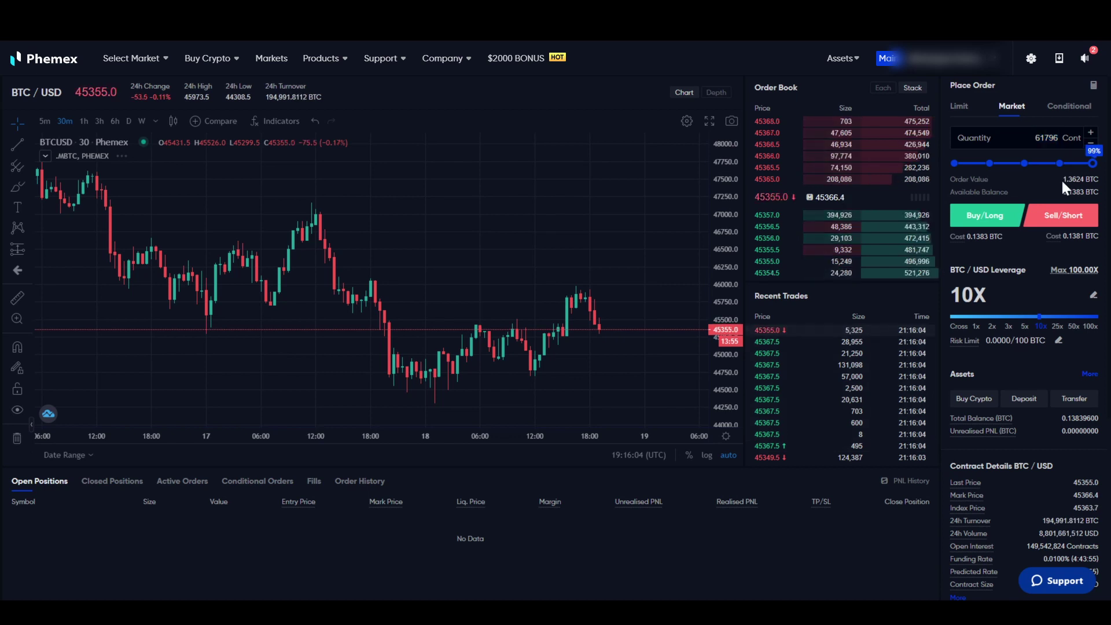
Set the market order's quantity to 10000 contracts.
double_click(1068, 136)
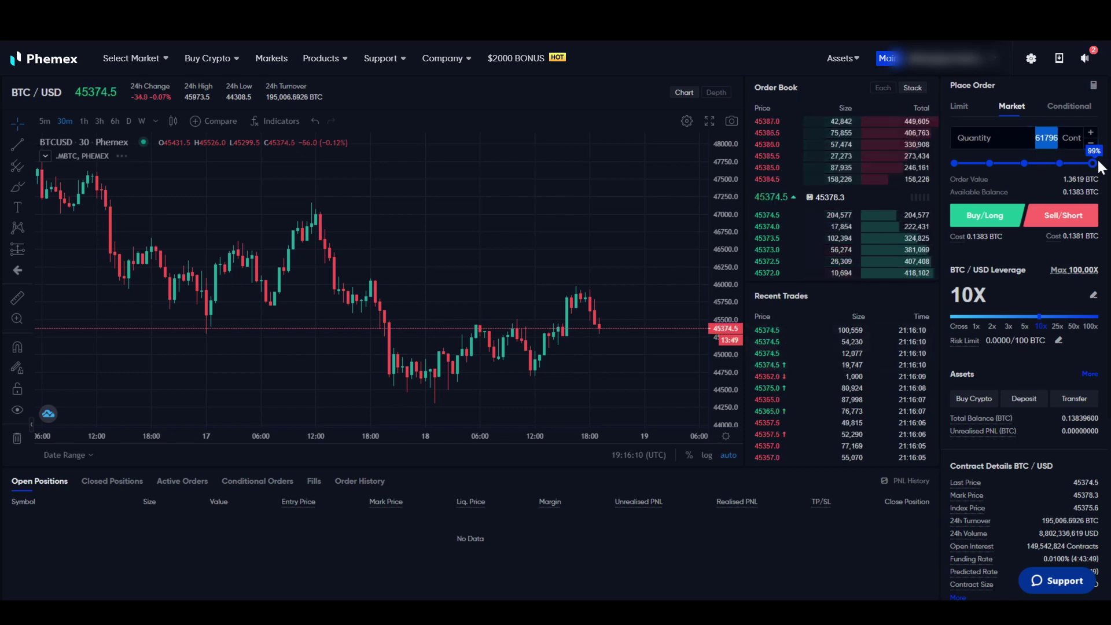
drag(1093, 159, 1022, 164)
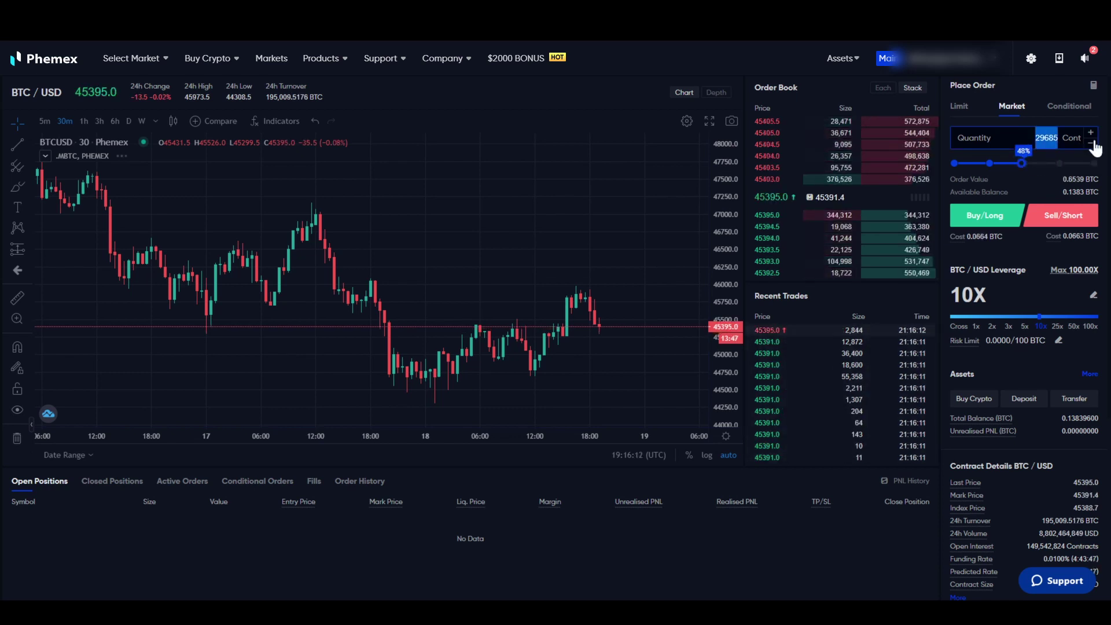
text(10000)
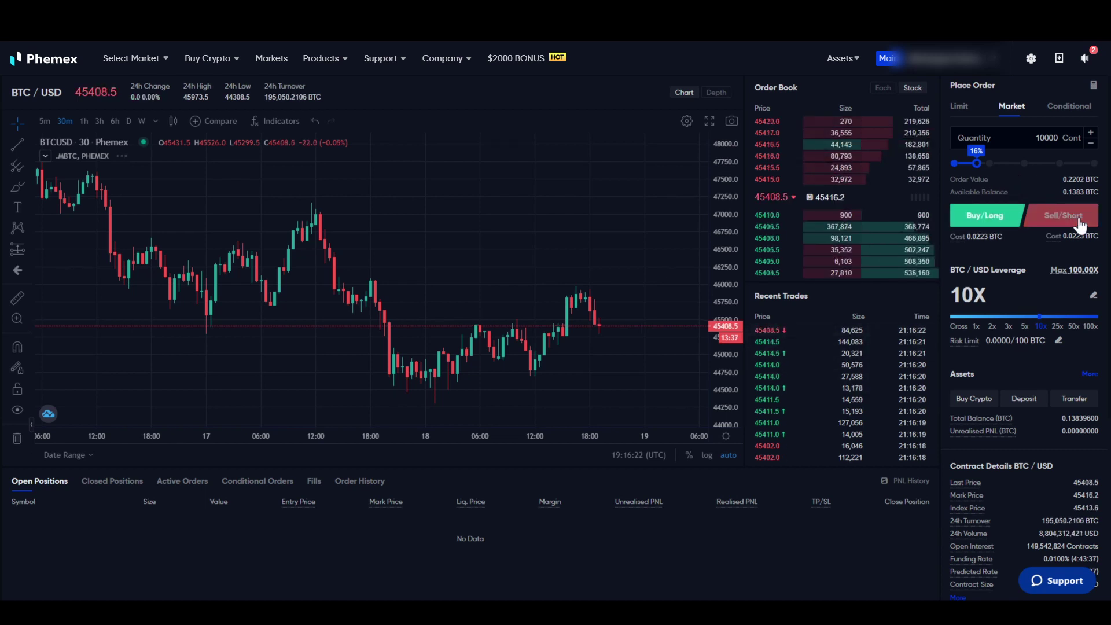
Open the Buy/Long market order confirmation and review its order price, quantity, cost, leverage and position size after execution.
click(958, 221)
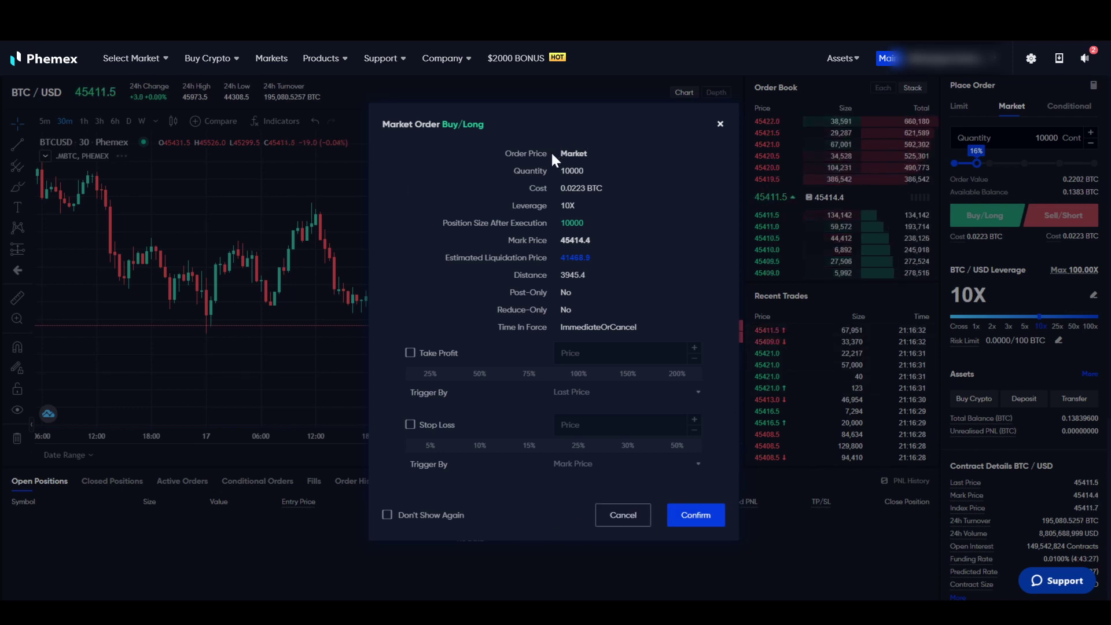
double_click(574, 153)
click(578, 172)
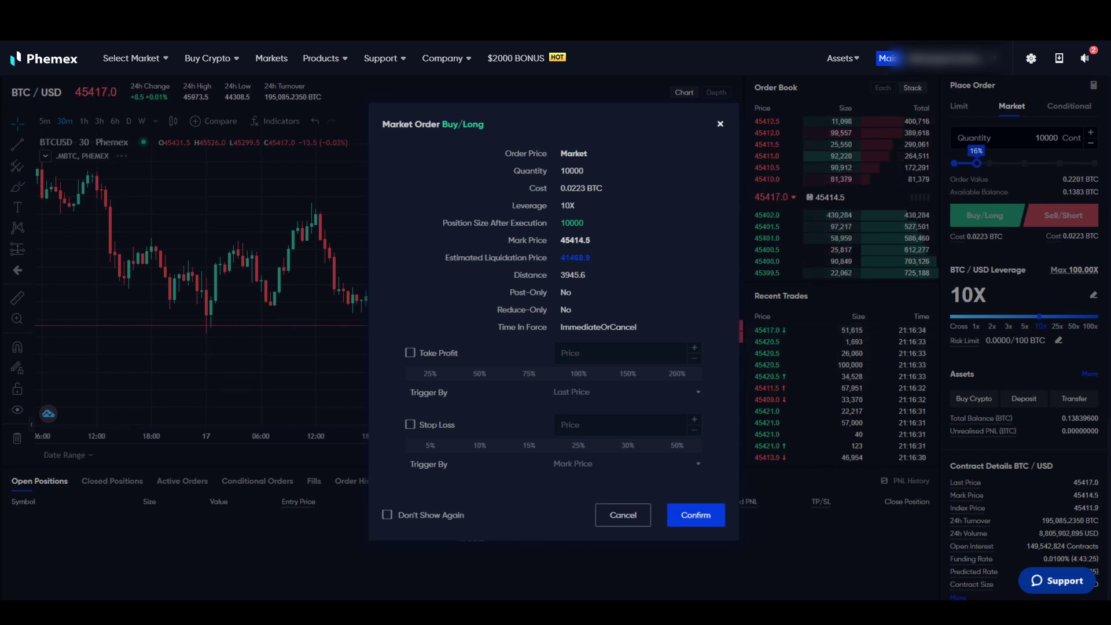
double_click(572, 171)
click(588, 177)
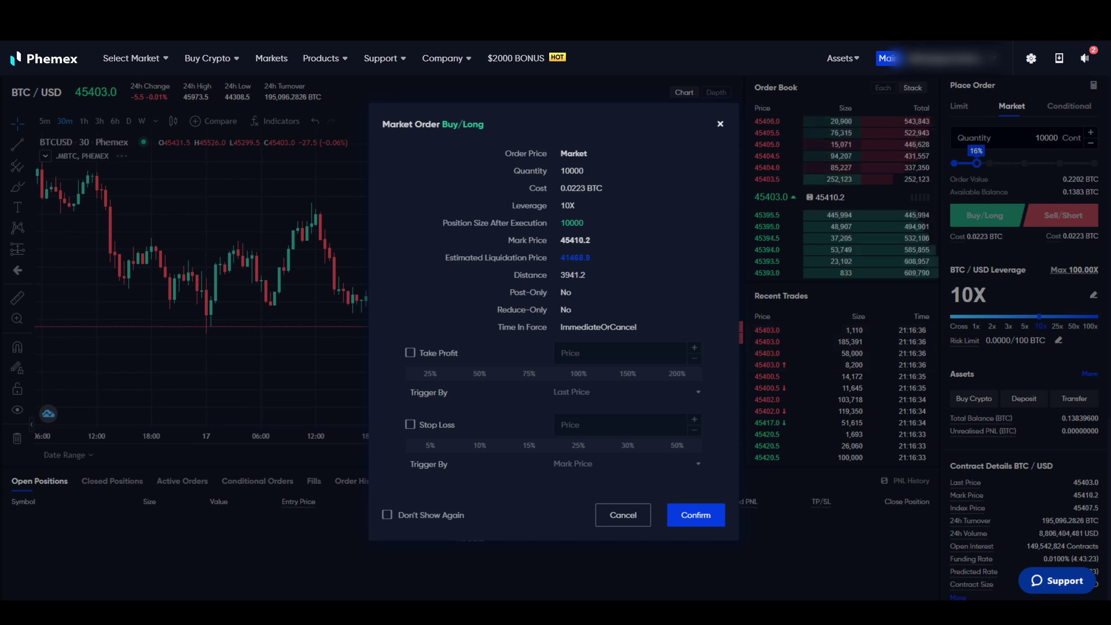
drag(569, 188, 588, 190)
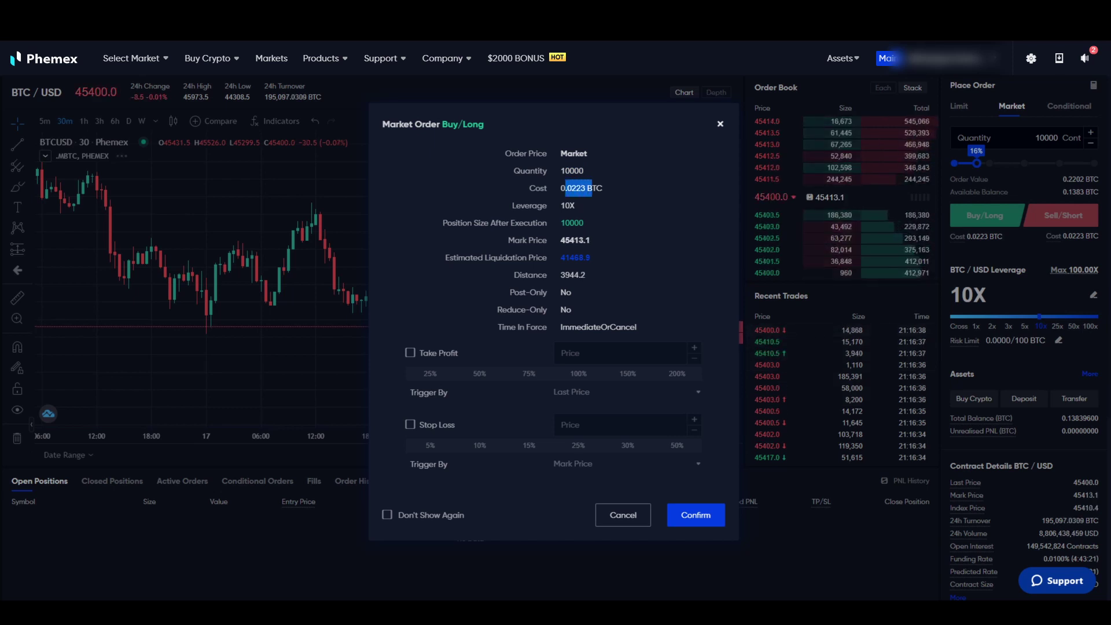
click(585, 201)
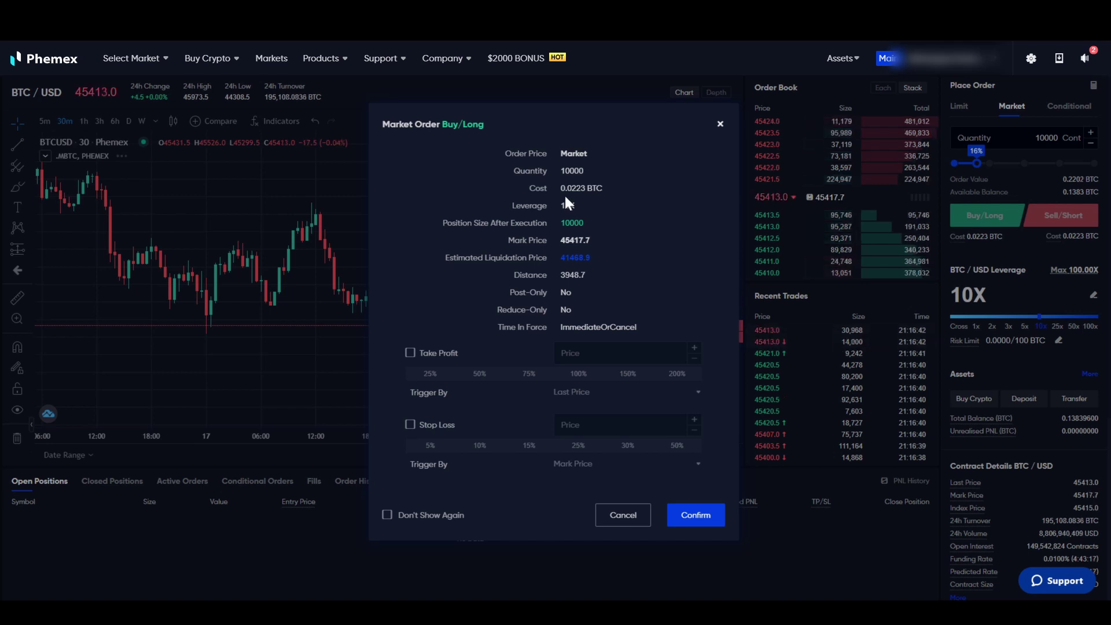
click(576, 223)
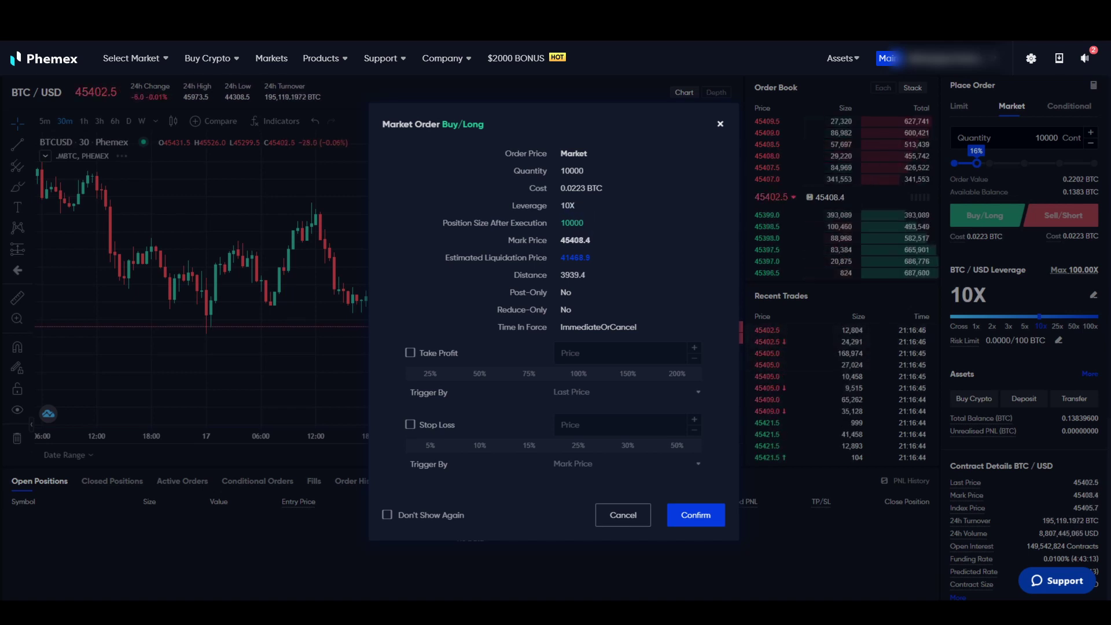
Examine the mark price, estimated liquidation price, and Post-Only and Reduce-Only settings in the order confirmation.
double_click(576, 241)
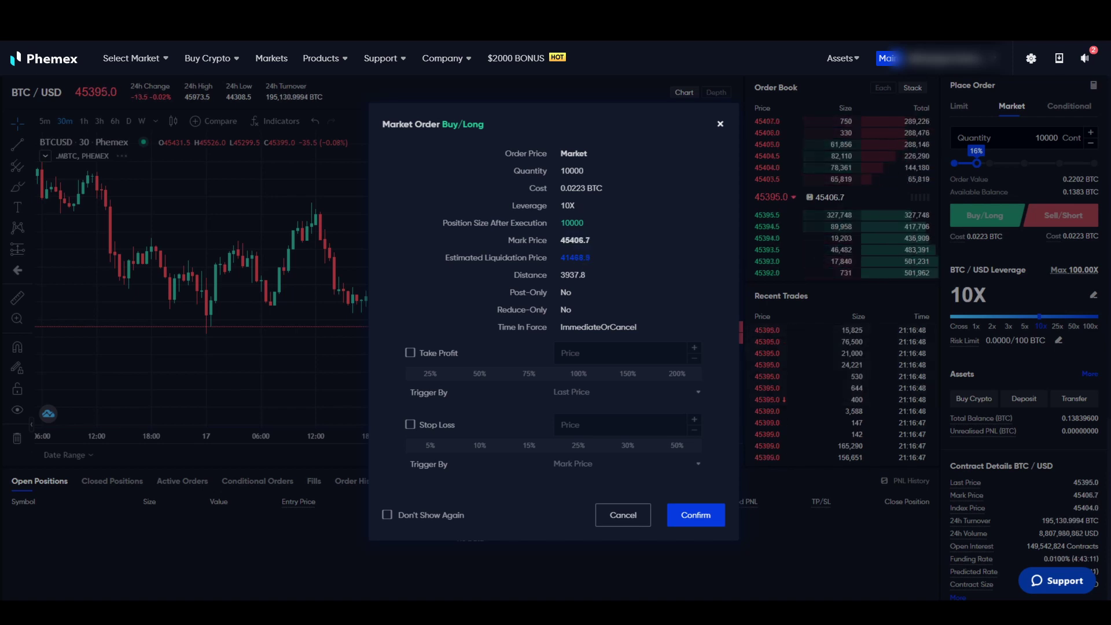
double_click(593, 256)
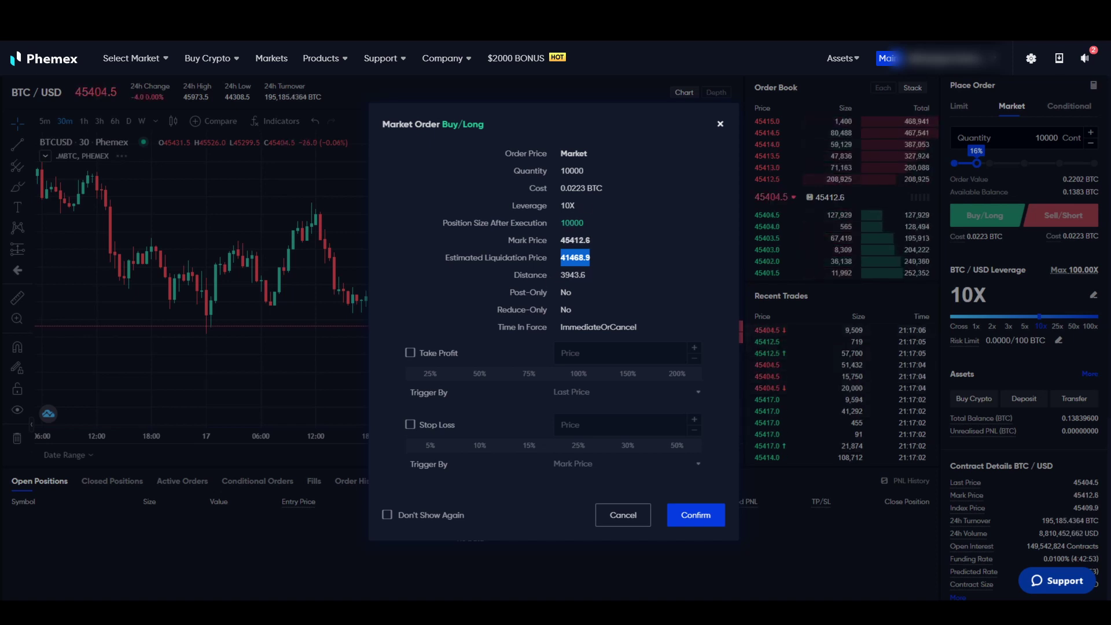
click(531, 268)
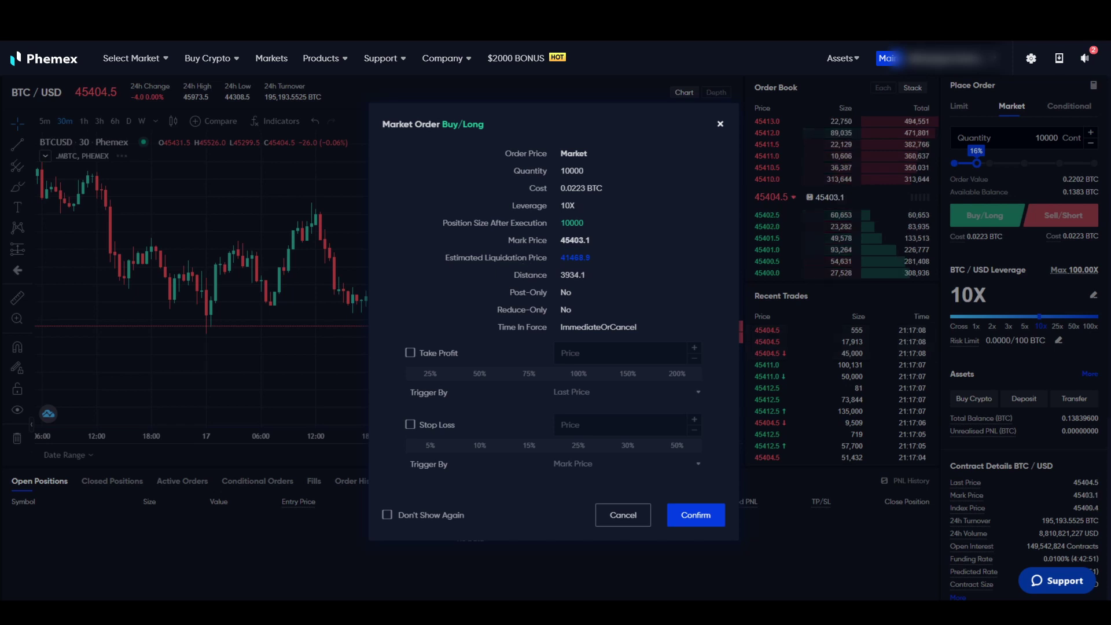
drag(489, 258, 594, 254)
click(560, 262)
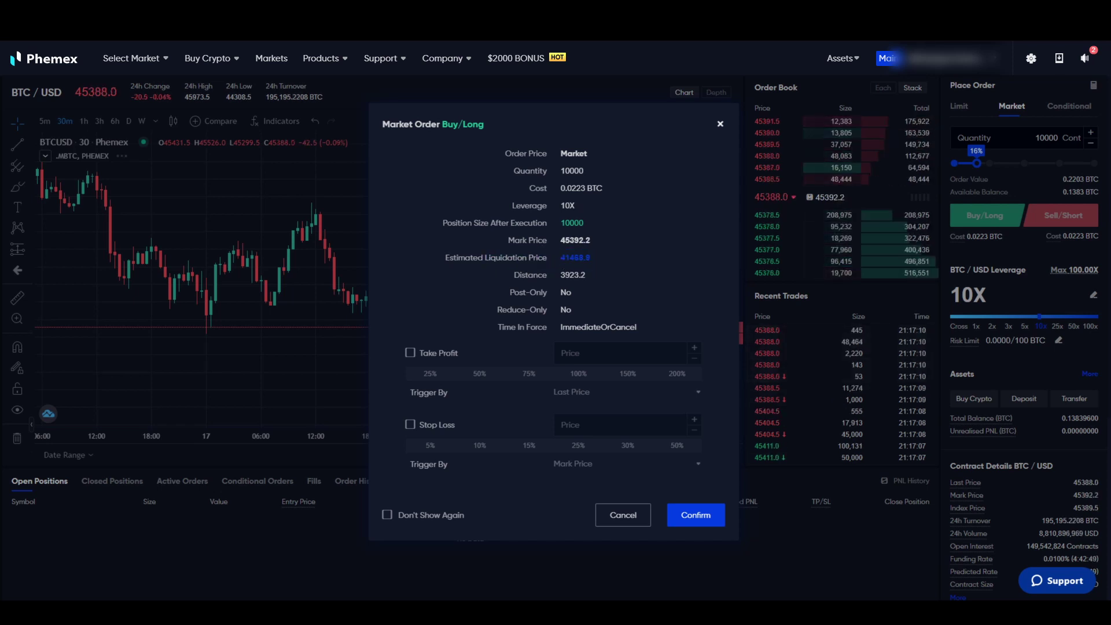
double_click(589, 257)
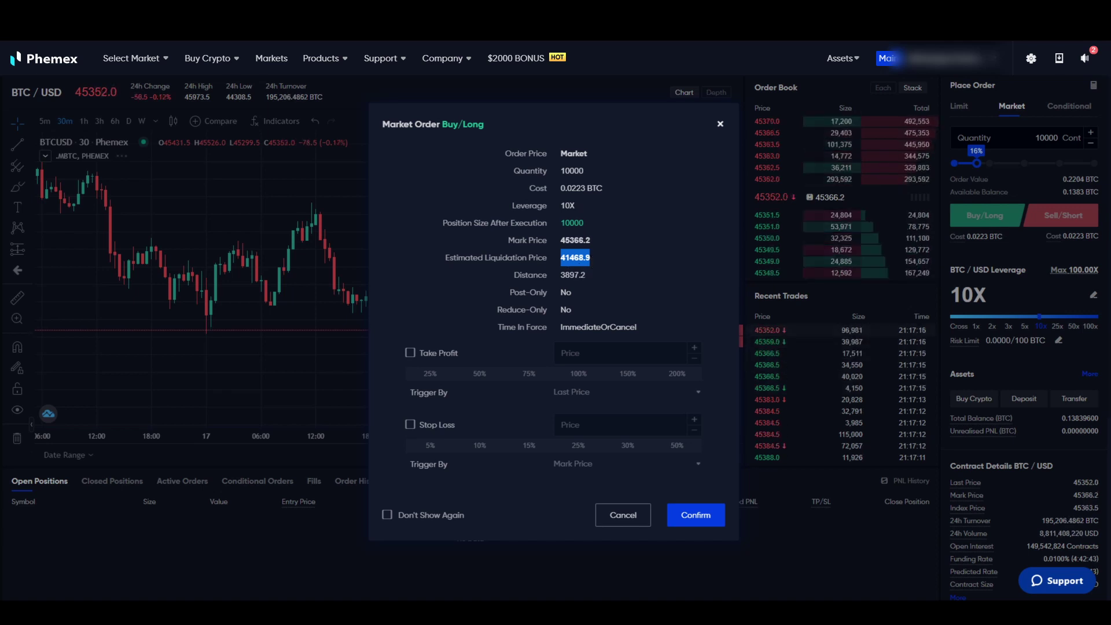
double_click(565, 310)
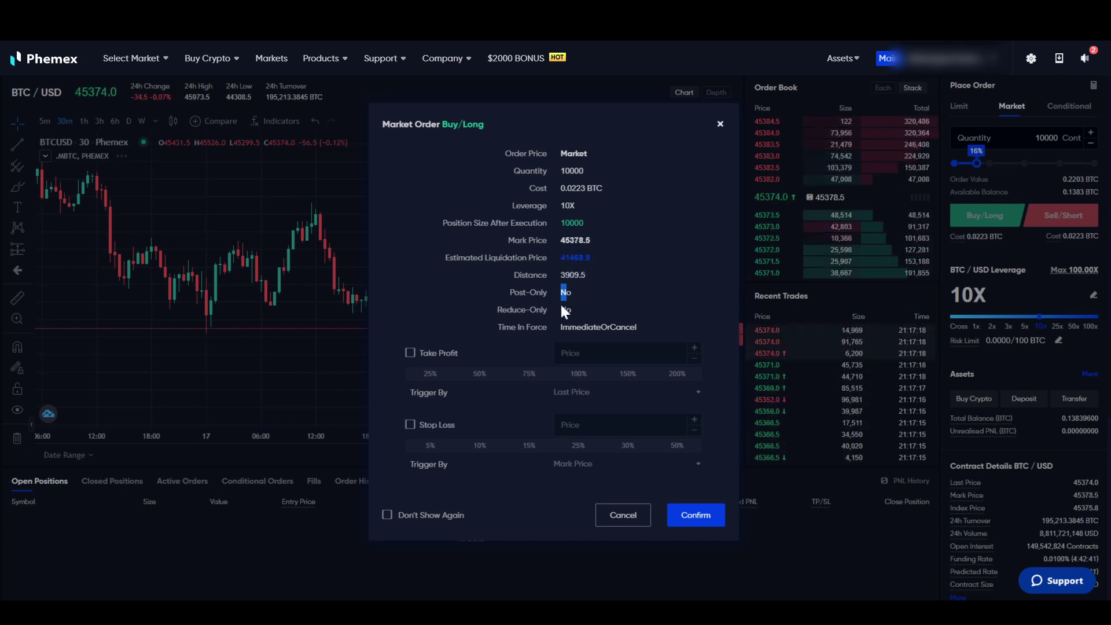
Enable take profit on the Buy/Long market order at 50% and read the trigger and estimated profit explanation.
click(411, 352)
click(418, 377)
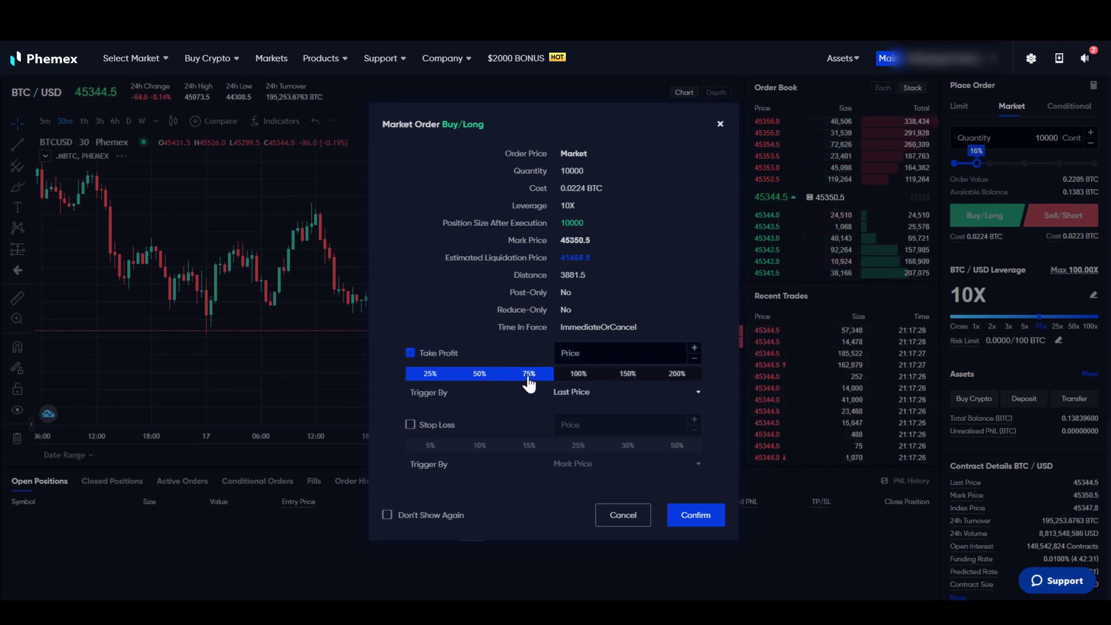
click(480, 375)
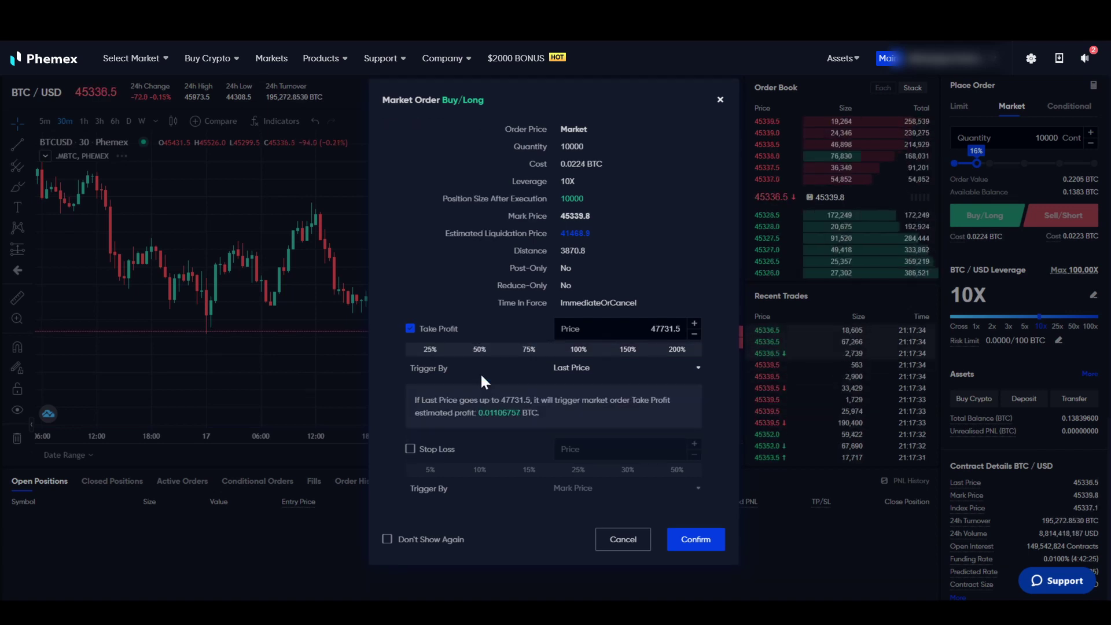
drag(415, 399, 532, 400)
drag(414, 400, 526, 400)
click(526, 400)
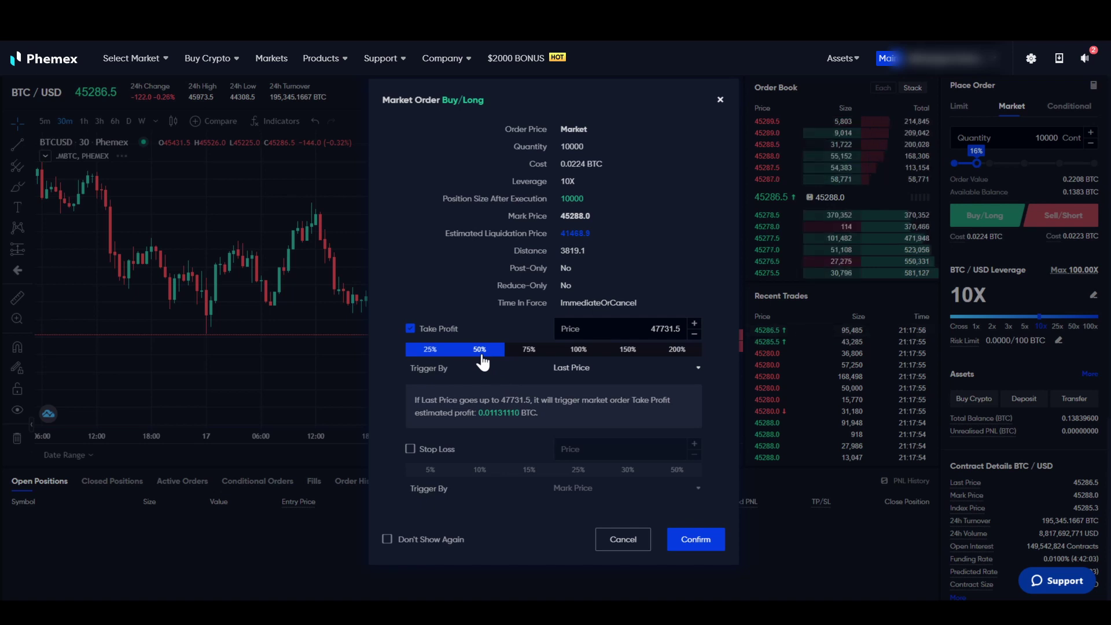
Enable stop loss at 10% on the Buy/Long market order and confirm the order.
click(409, 449)
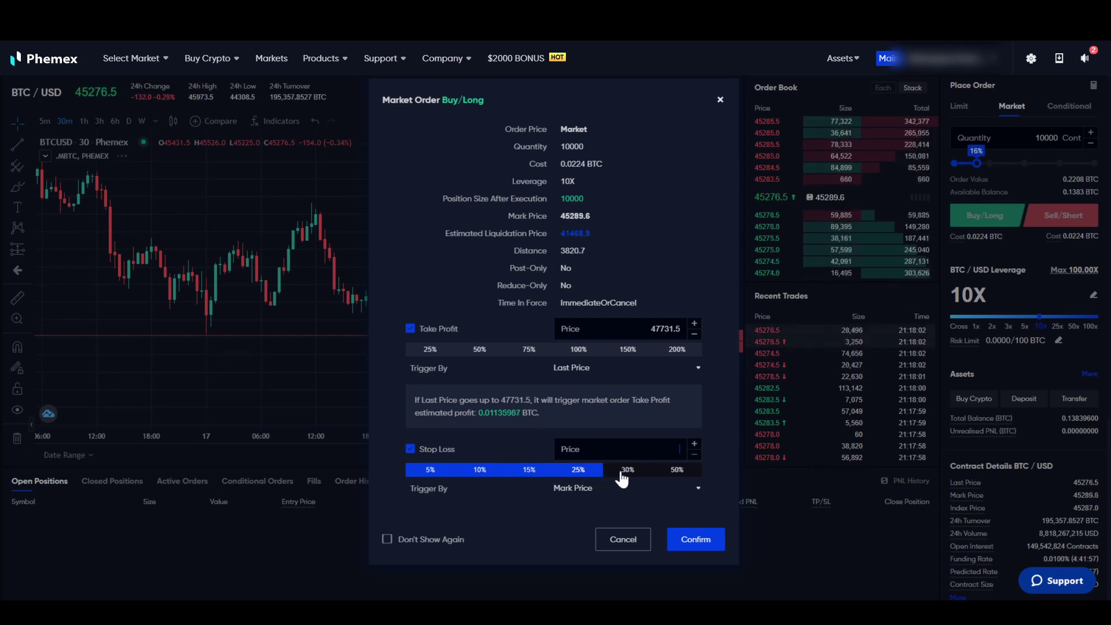
click(478, 472)
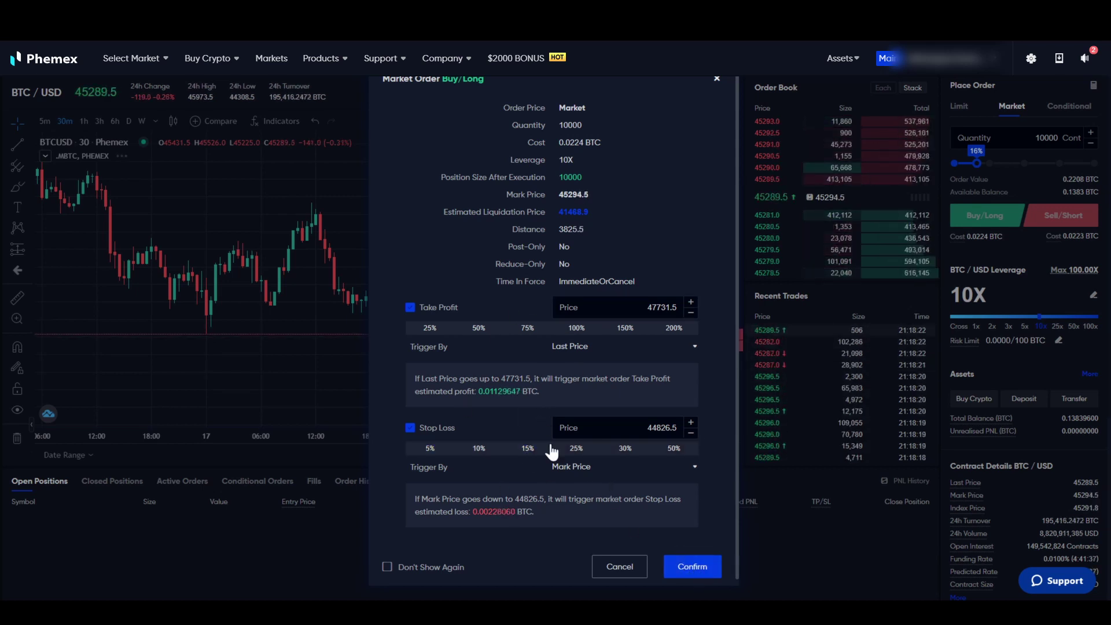
click(705, 565)
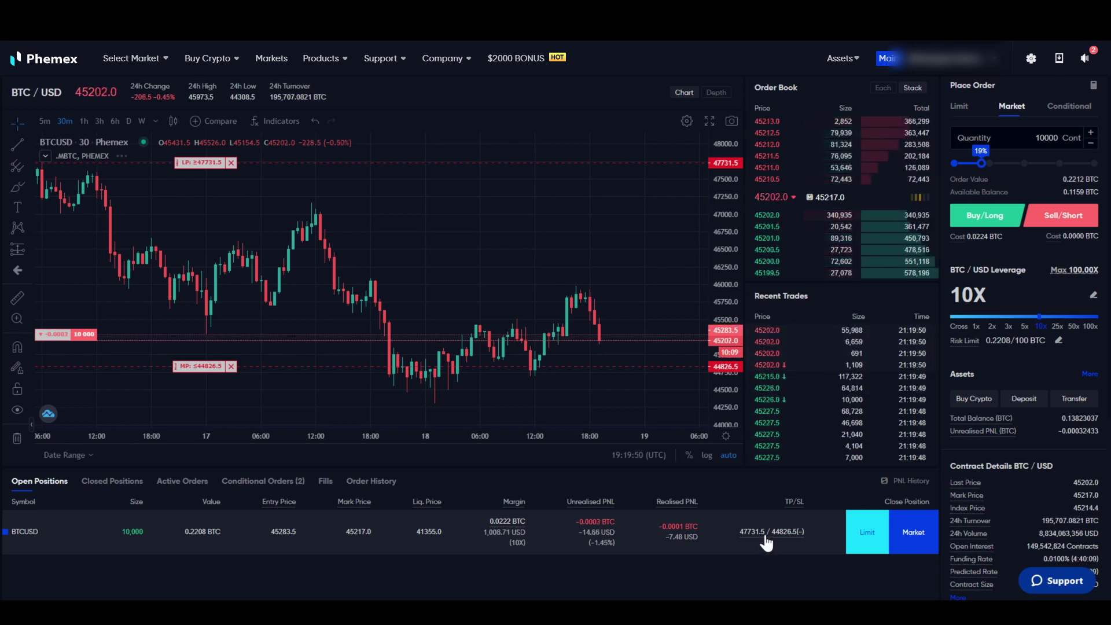
Check the open position's take profit and stop loss settings, and move their chart lines to 46660.5 and 44855.0.
click(765, 534)
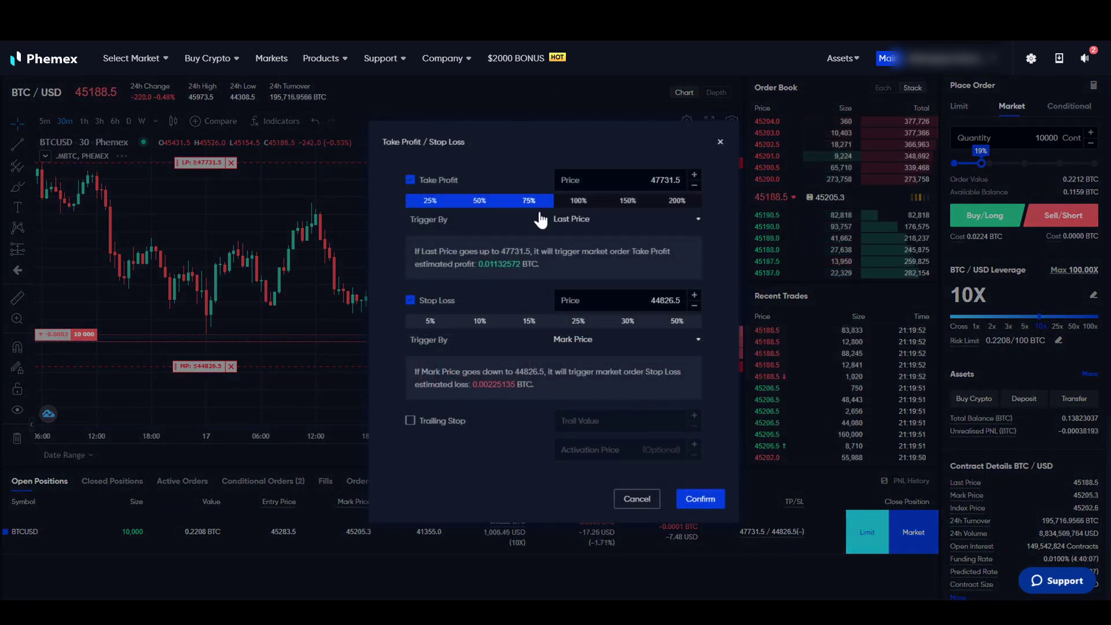
click(701, 499)
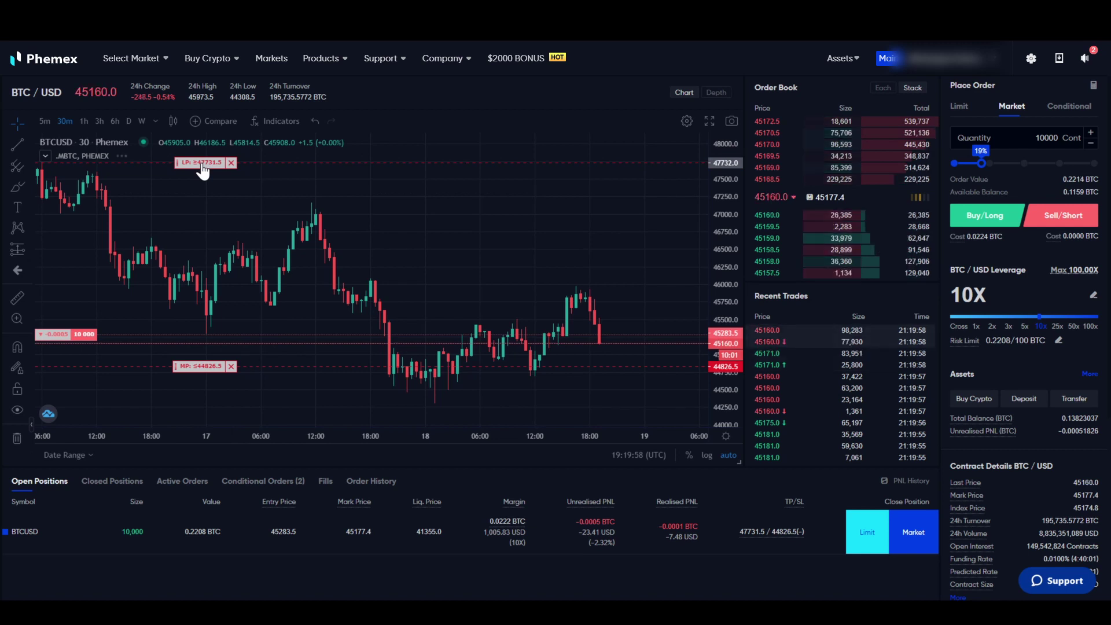
drag(202, 170, 206, 238)
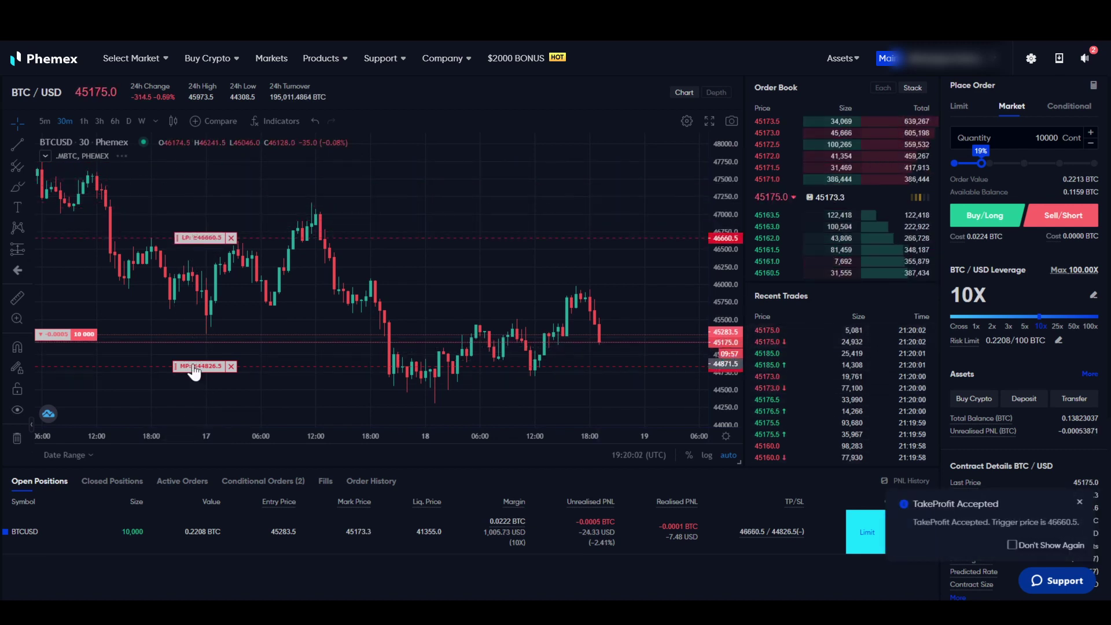
drag(193, 369, 200, 374)
click(694, 370)
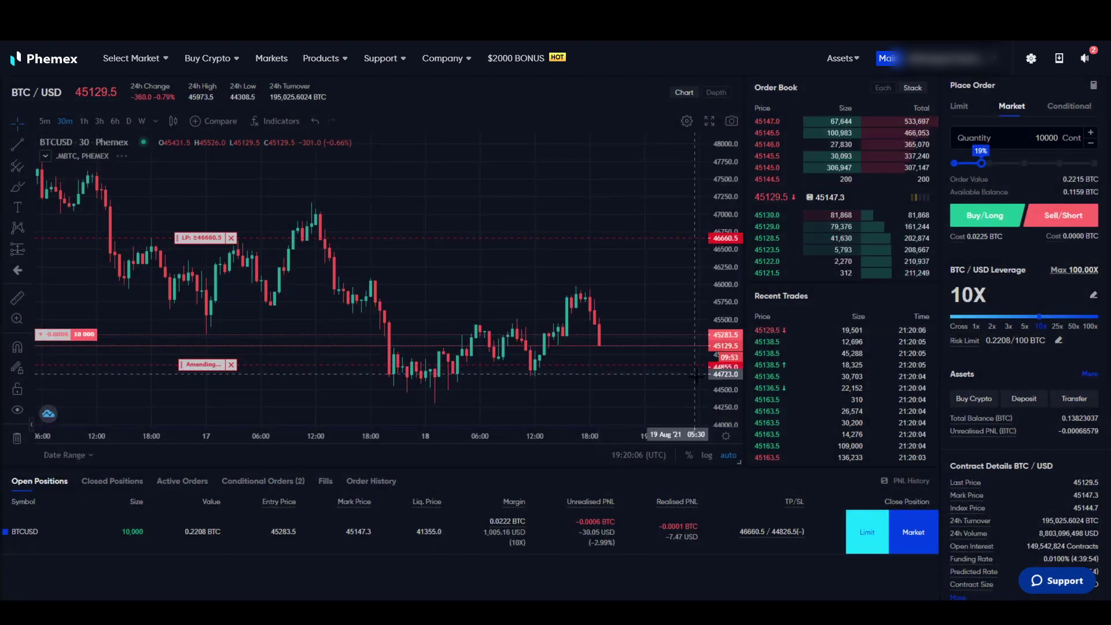
Open the BTCUSD position's take profit and stop loss settings, examine the estimated profit and loss, and close them.
click(758, 532)
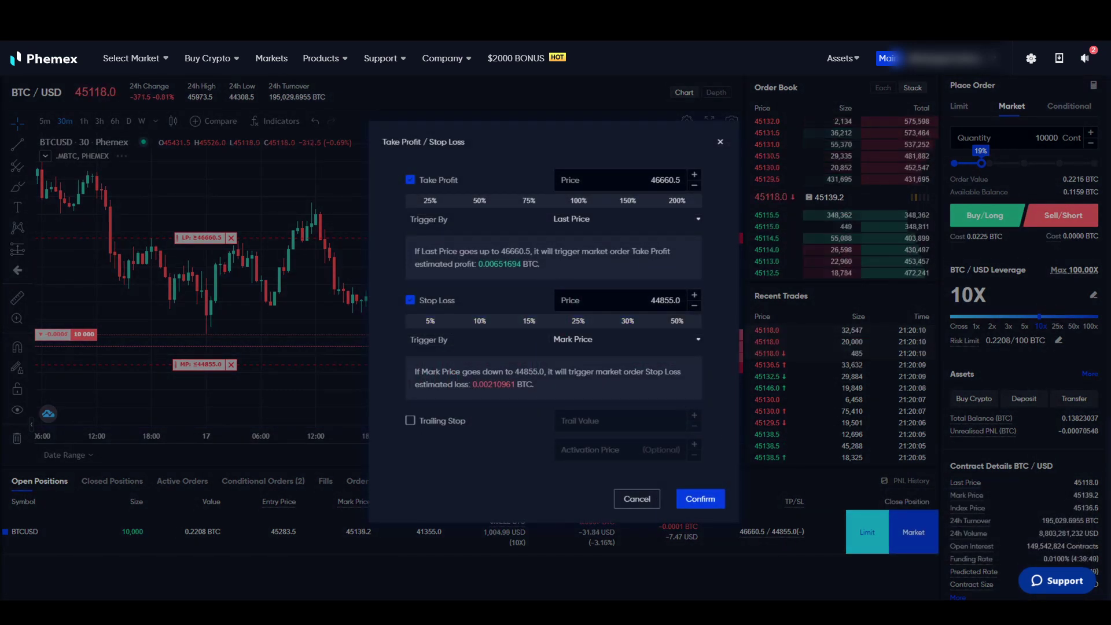
drag(485, 264, 523, 264)
click(472, 234)
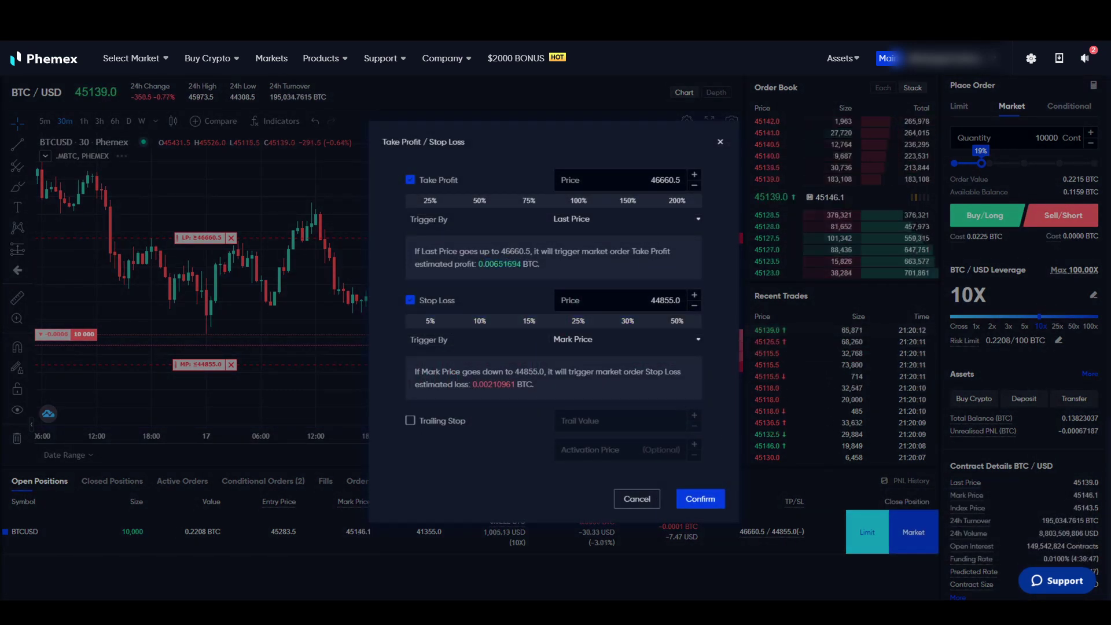
drag(483, 385, 513, 457)
click(498, 385)
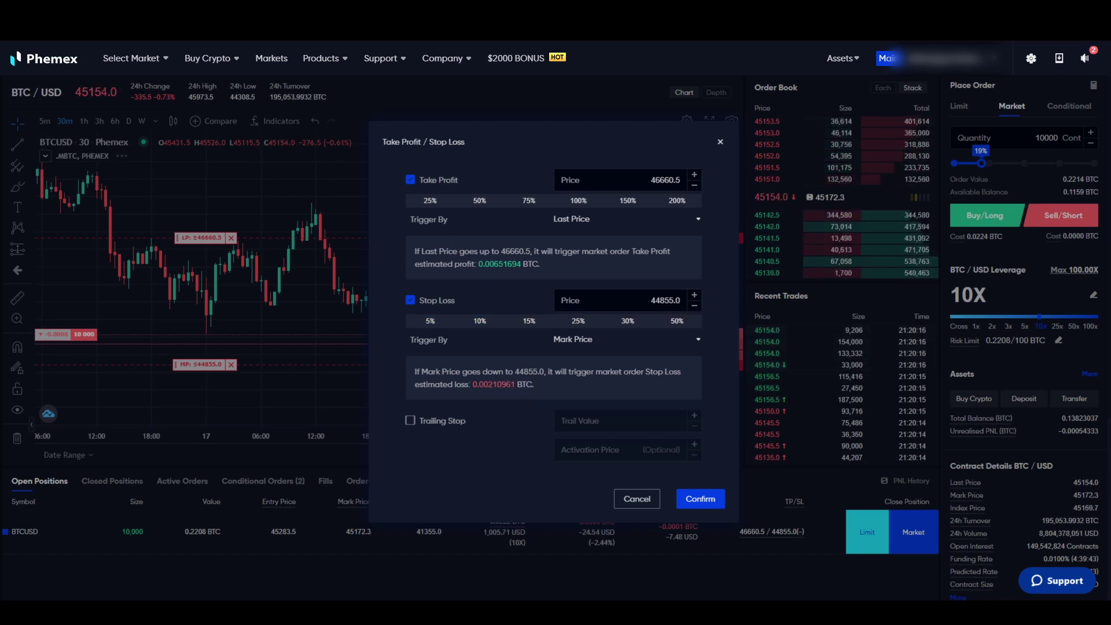
click(720, 143)
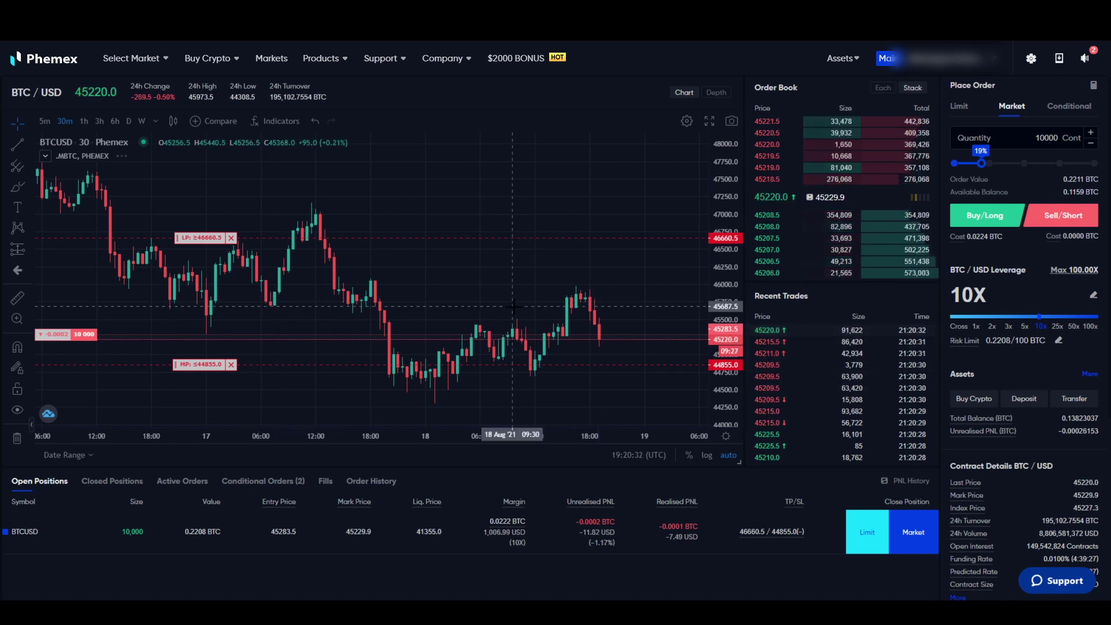
Partially close the open BTCUSD position with a market order for 5000 contracts.
drag(884, 501, 929, 502)
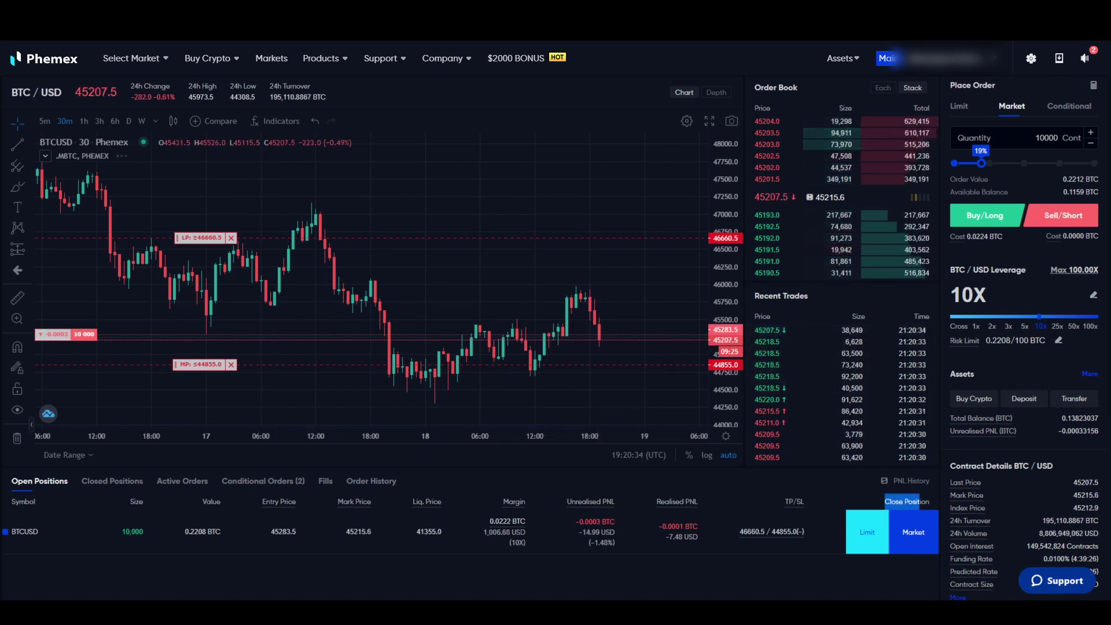
click(930, 502)
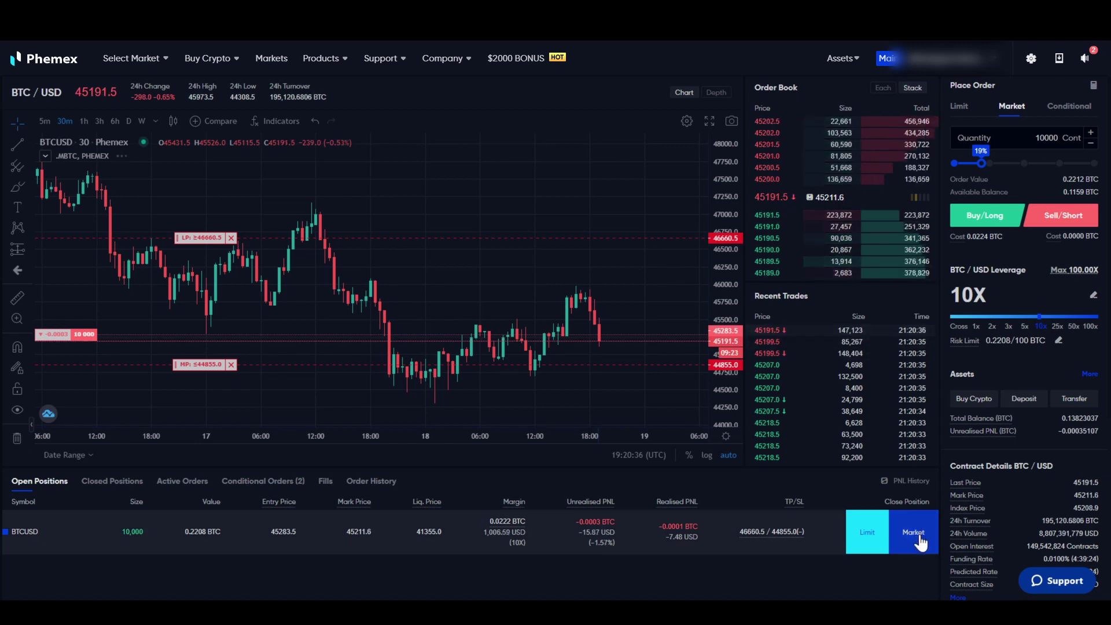
click(920, 542)
double_click(583, 312)
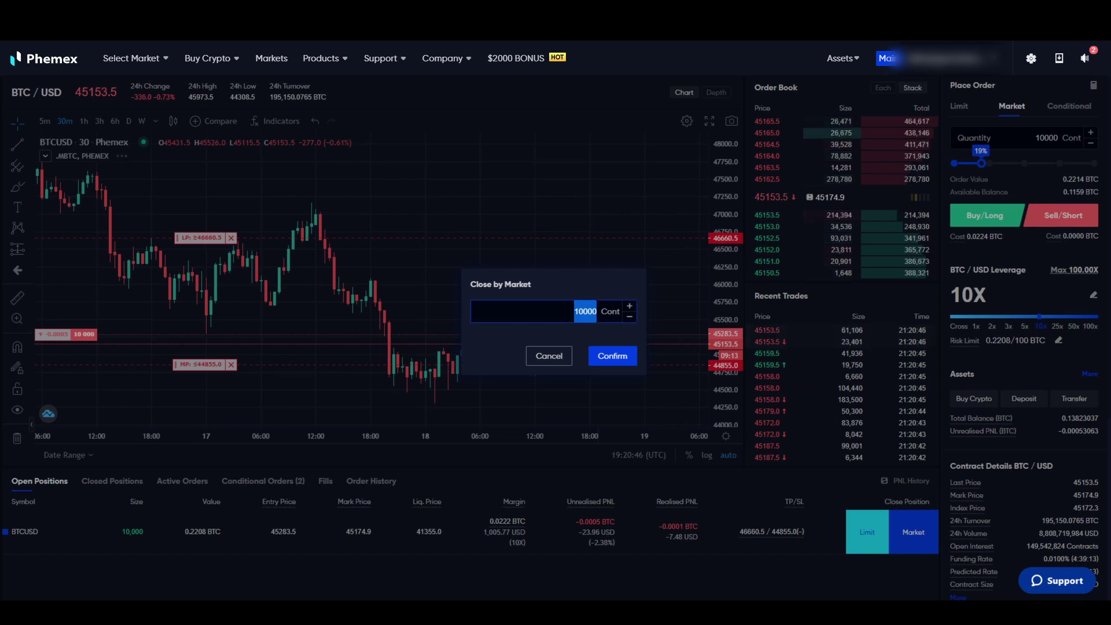
click(581, 305)
double_click(584, 310)
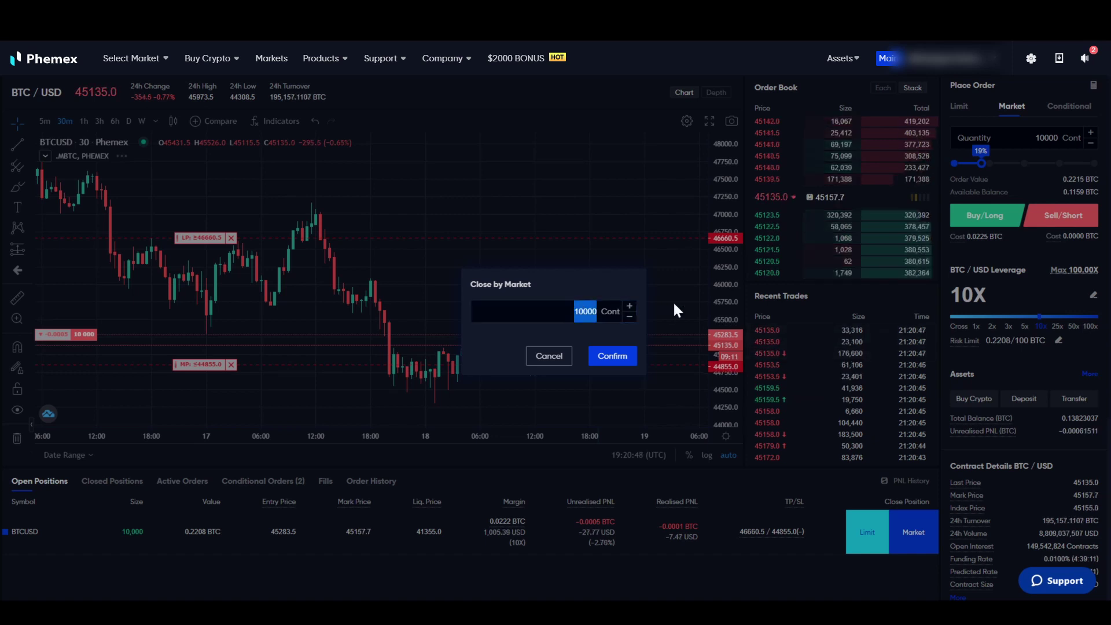
text(5000)
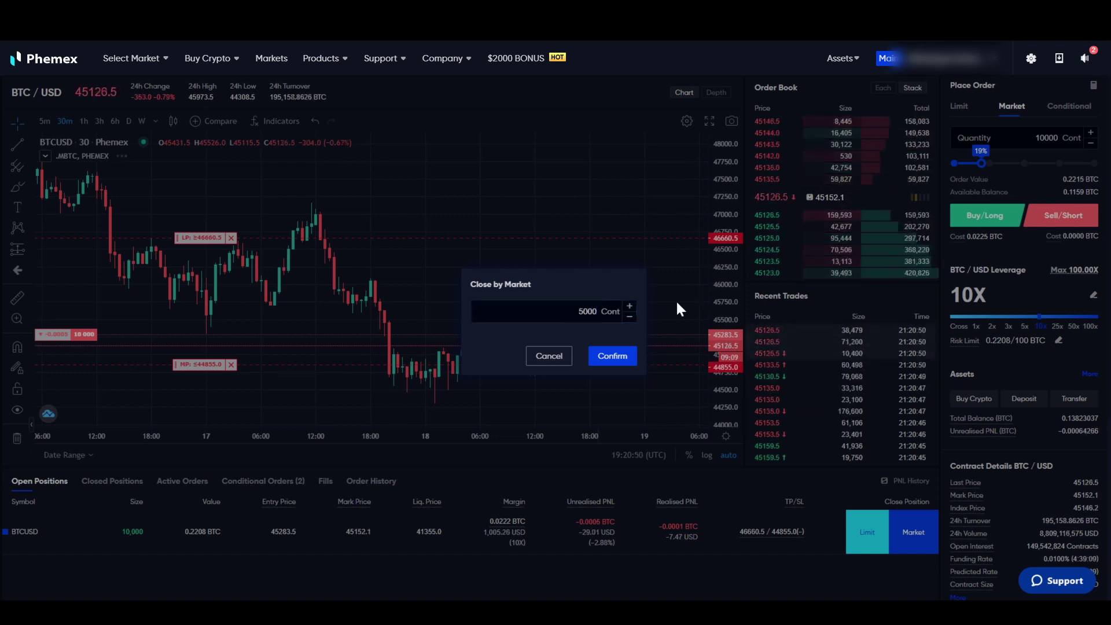
click(614, 357)
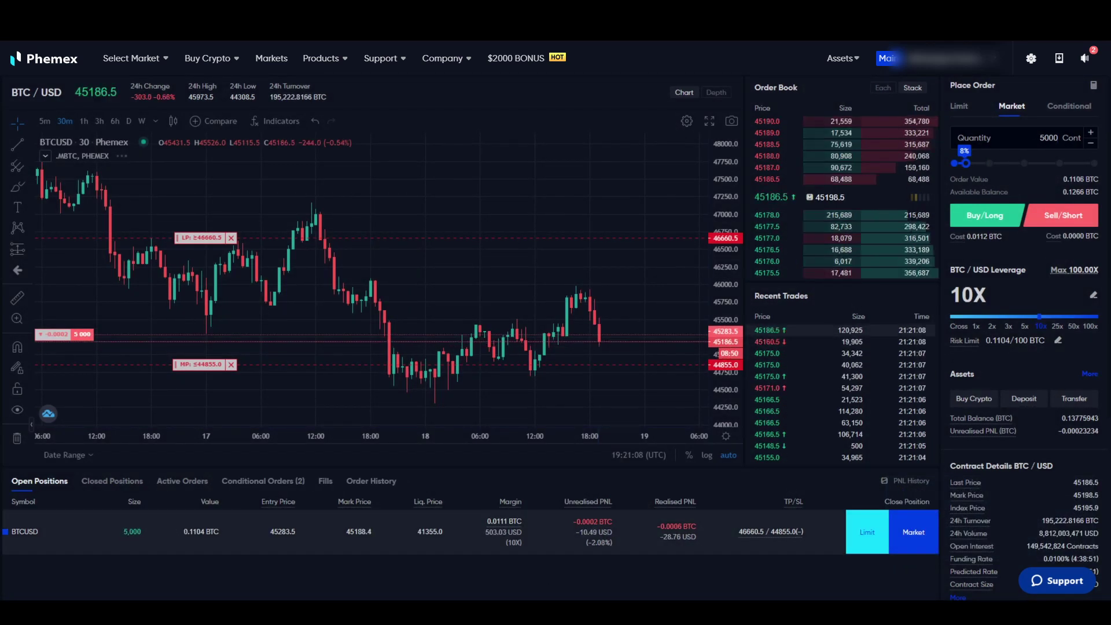
Check the remaining BTCUSD position size and close all 5000 remaining contracts by market.
drag(121, 531, 155, 538)
click(151, 534)
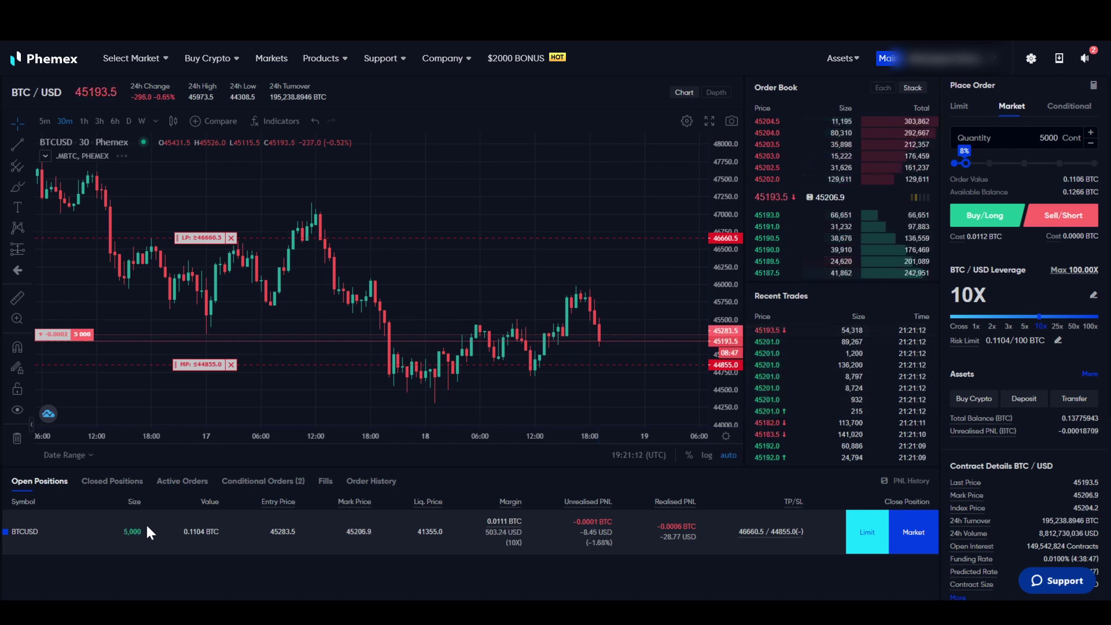
click(912, 521)
double_click(590, 312)
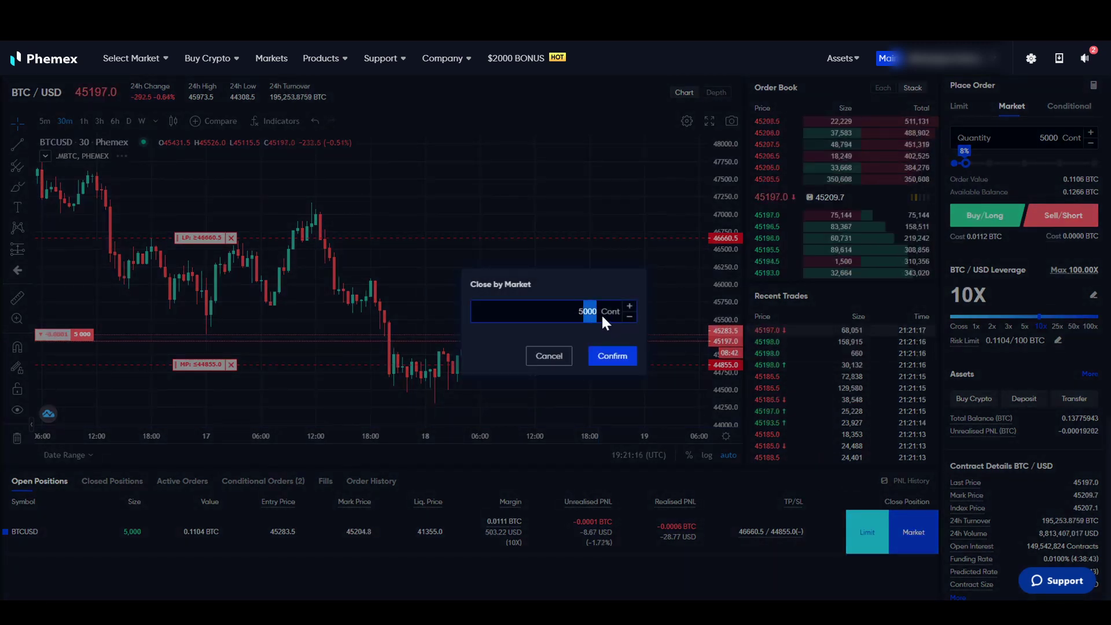
click(615, 357)
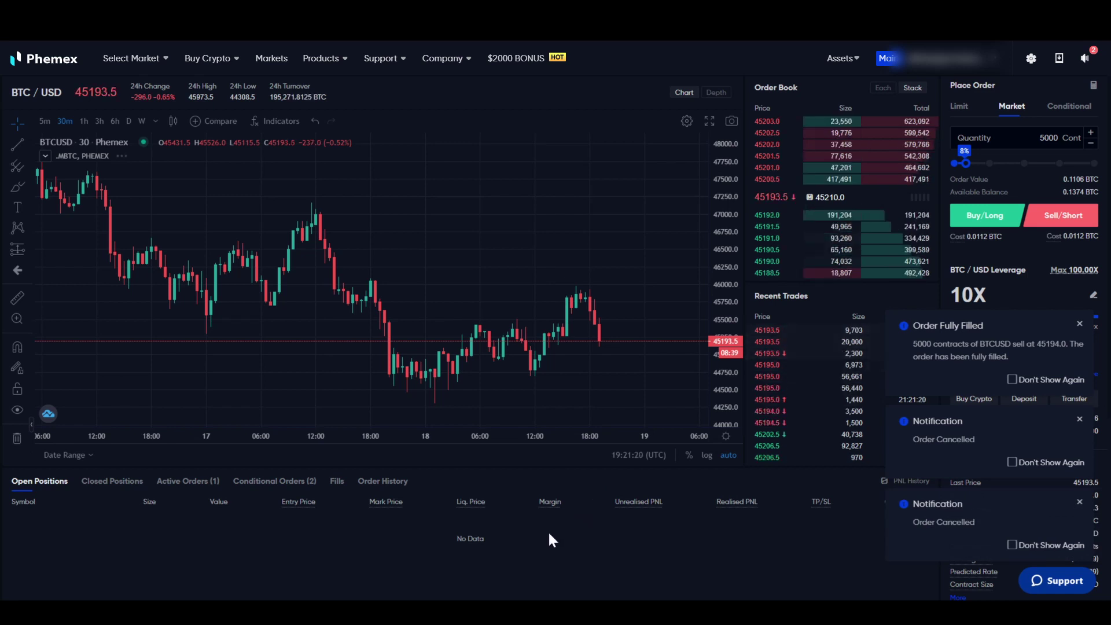